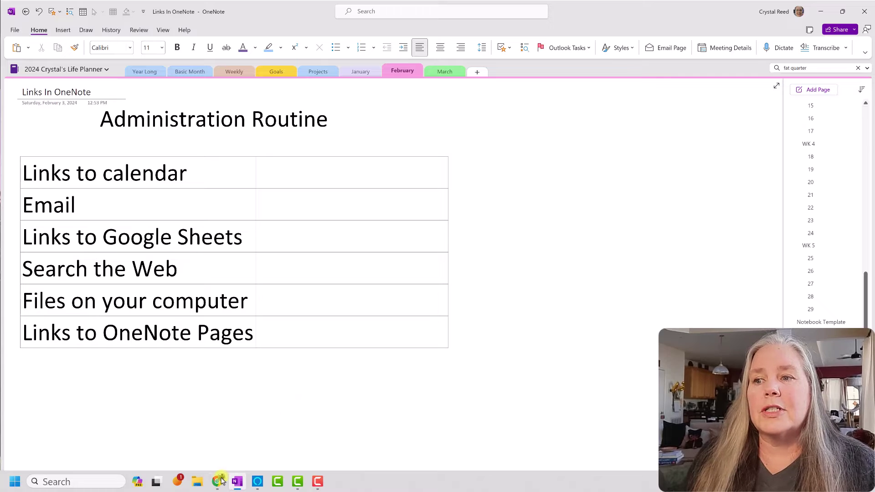
# Step: Switch to the Chrome new tab window and arrange it side by side with the OneNote window
pyautogui.moveTo(219, 482)
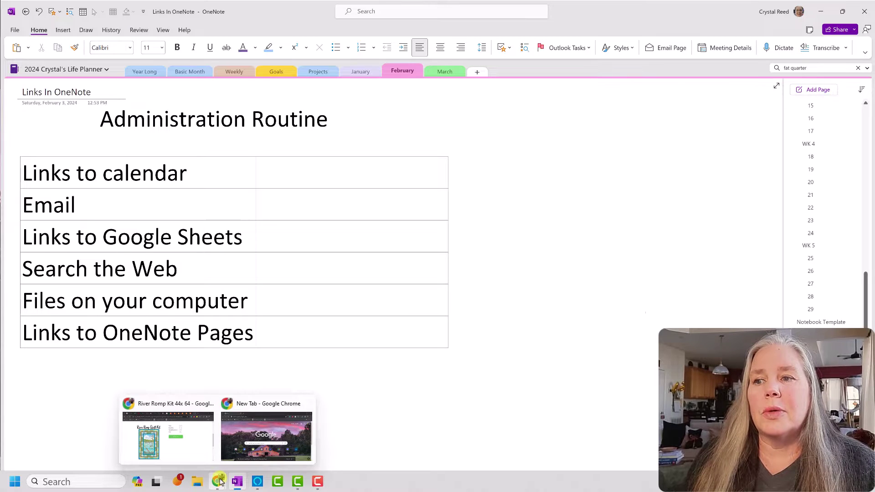
pyautogui.click(249, 443)
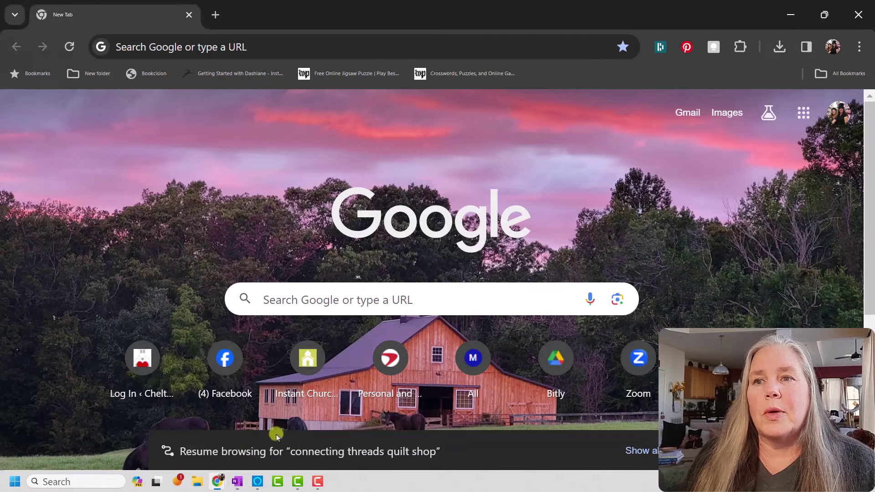
pyautogui.doubleClick(620, 16)
pyautogui.moveTo(463, 46); pyautogui.dragTo(873, 2)
pyautogui.click(137, 77)
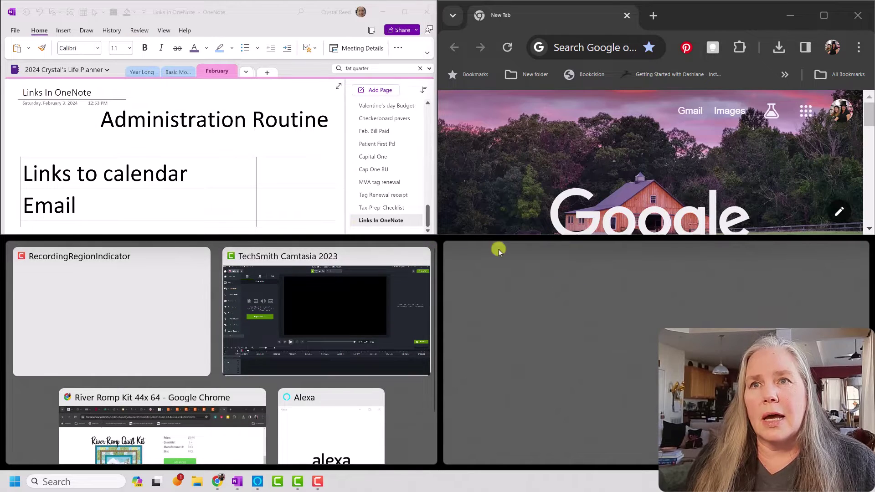
pyautogui.click(550, 272)
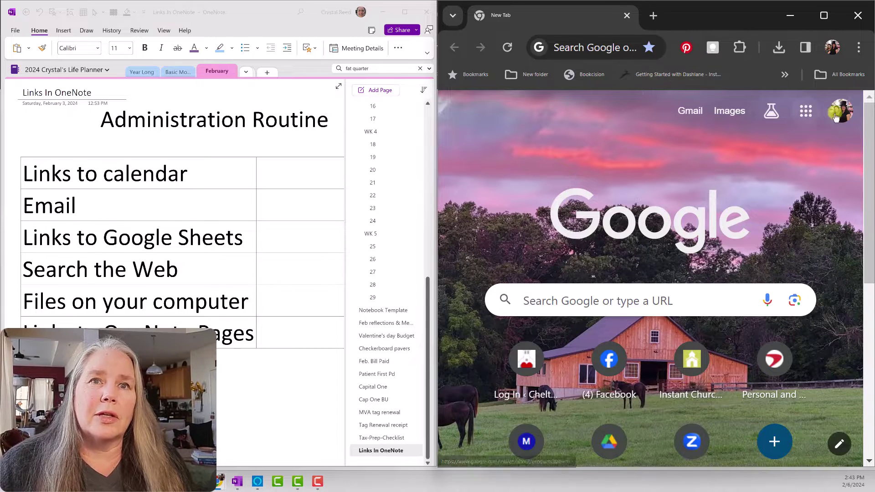
# Step: Open Google Calendar from the Google apps list
pyautogui.click(806, 111)
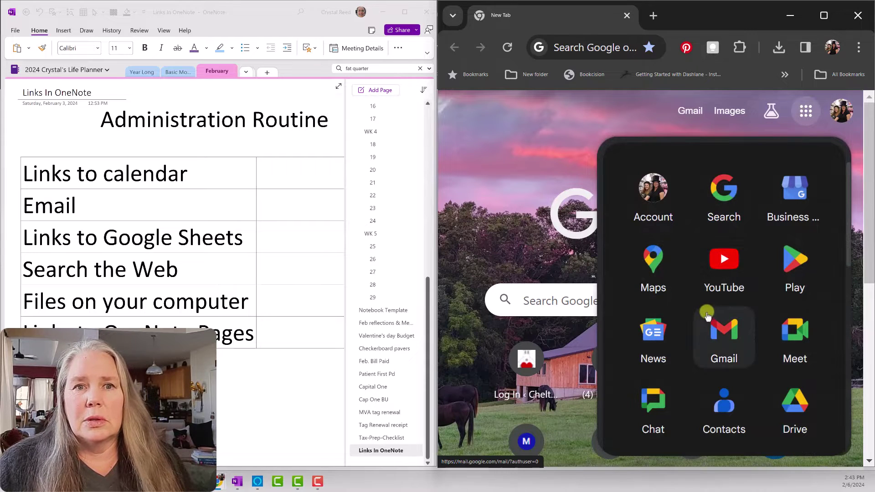
pyautogui.scroll(-1, 707, 314)
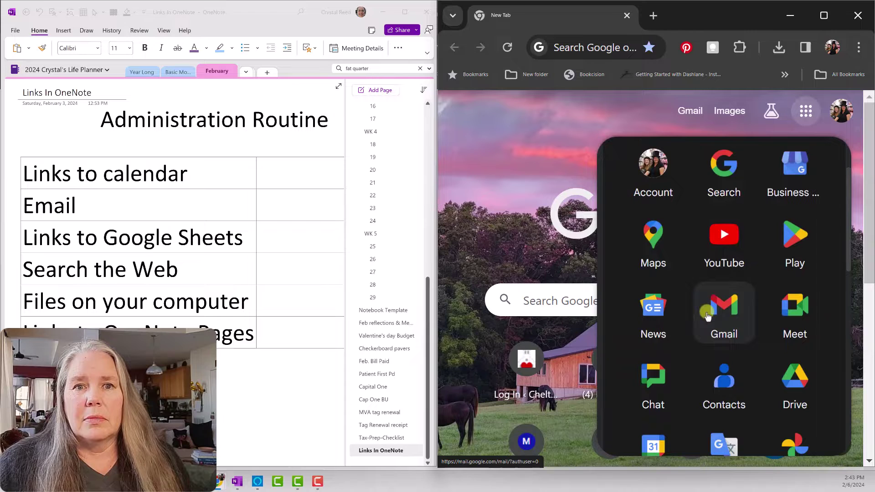
pyautogui.scroll(-3, 708, 314)
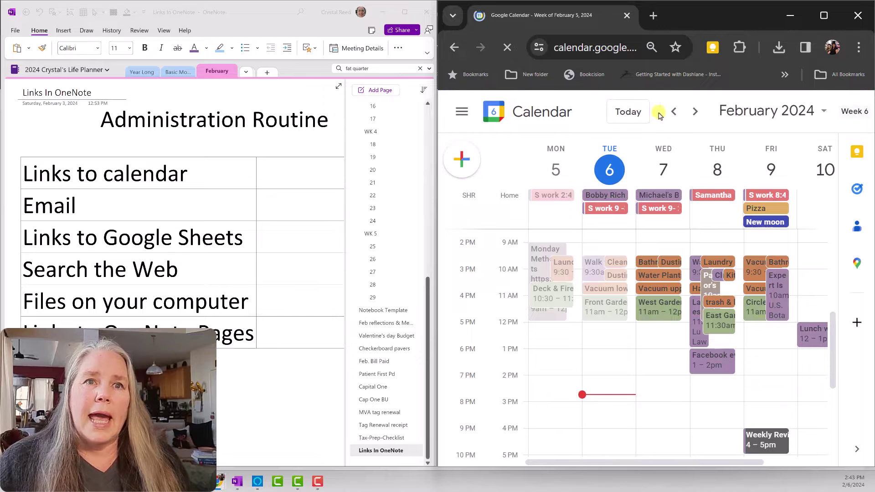
# Step: Go forward in the calendar to the week of February 19, 2024
pyautogui.click(695, 112)
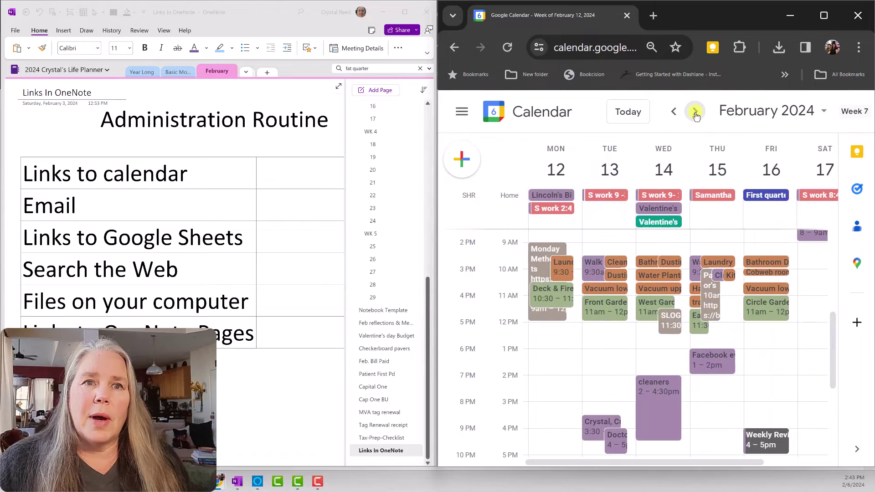
pyautogui.click(695, 112)
pyautogui.click(695, 113)
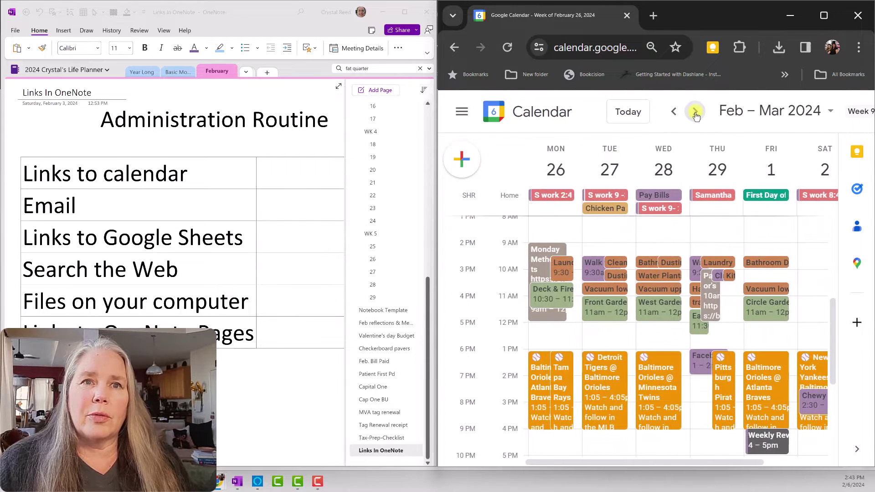
pyautogui.click(671, 112)
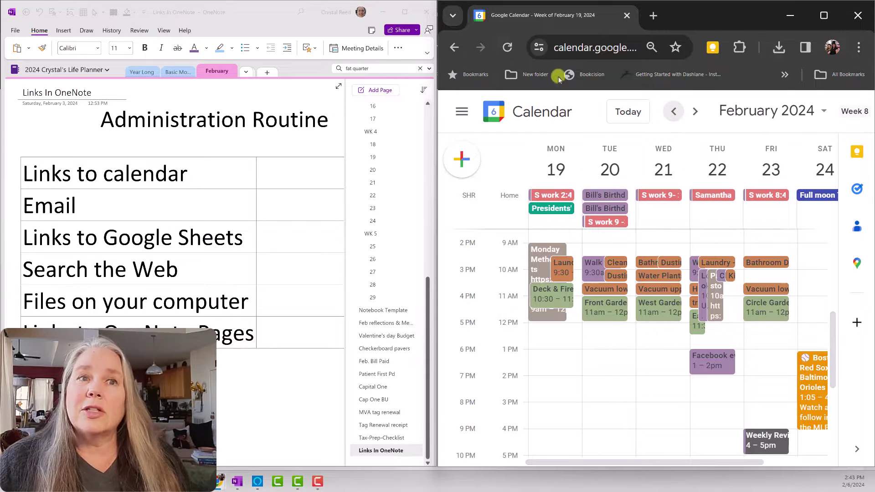
# Step: Copy the full web address of the displayed calendar week
pyautogui.moveTo(553, 48); pyautogui.dragTo(633, 50)
pyautogui.hotkey('ctrl', 'c')
pyautogui.rightClick(633, 50)
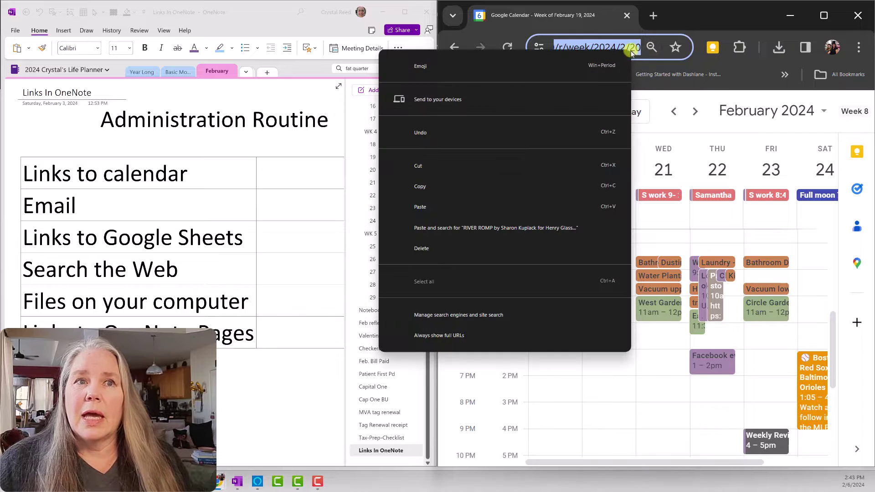
pyautogui.click(479, 187)
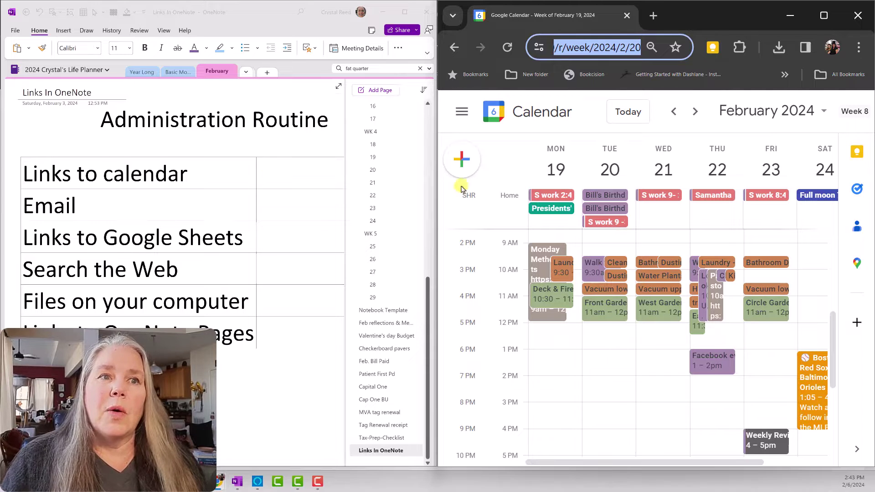
# Step: Widen the OneNote window and insert a link "gogglr Calendar" to the copied address in the cell beside "Links to calendar"
pyautogui.moveTo(437, 240); pyautogui.dragTo(532, 241)
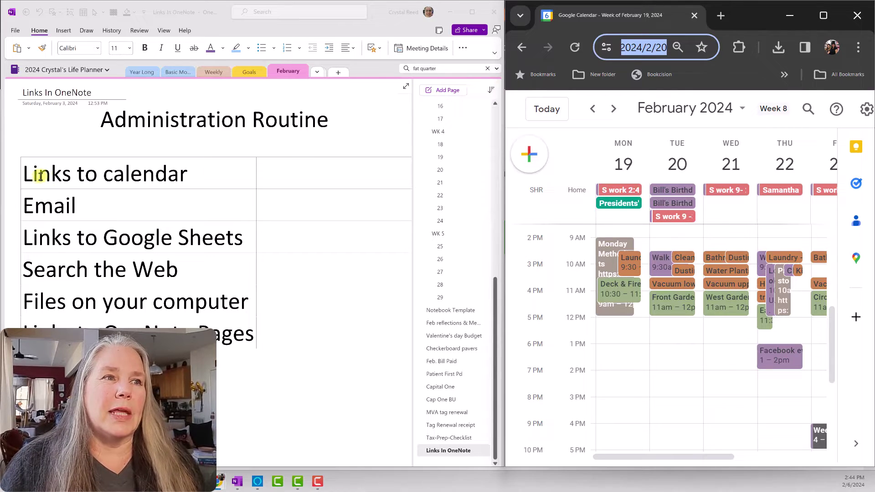
pyautogui.click(271, 172)
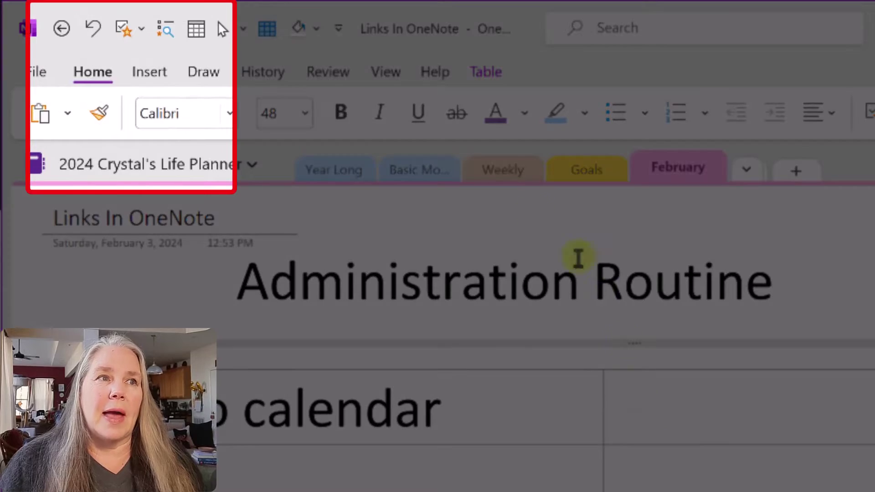
pyautogui.click(157, 77)
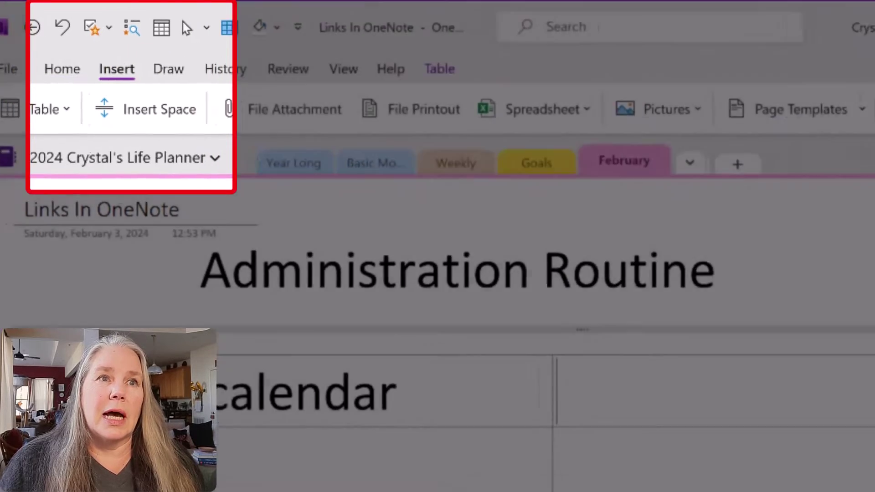
pyautogui.click(774, 93)
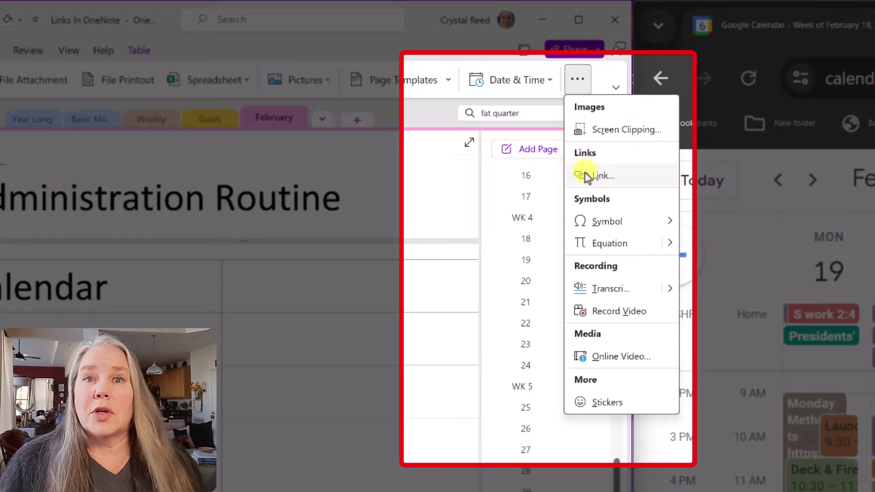
pyautogui.click(584, 171)
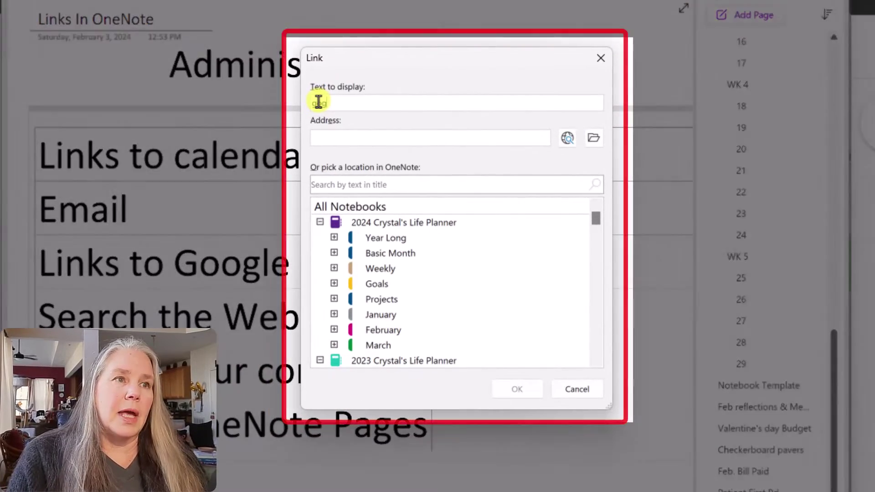
pyautogui.write('le')
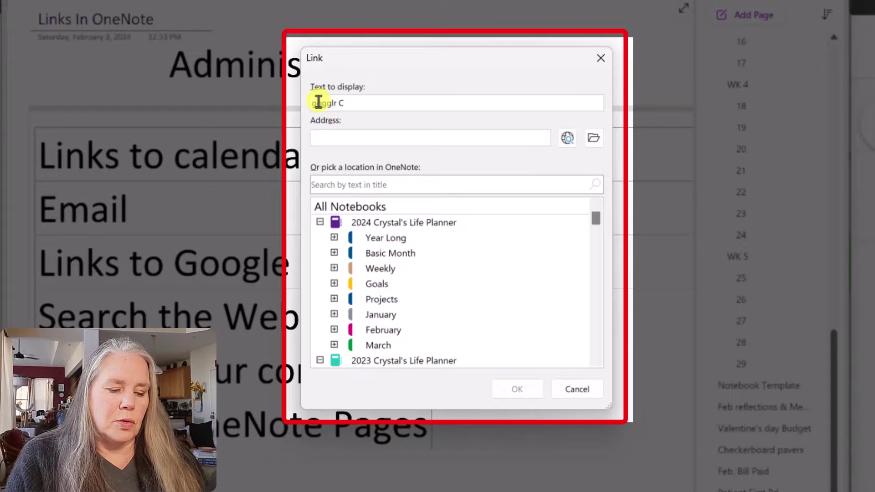
pyautogui.write(' Calendar')
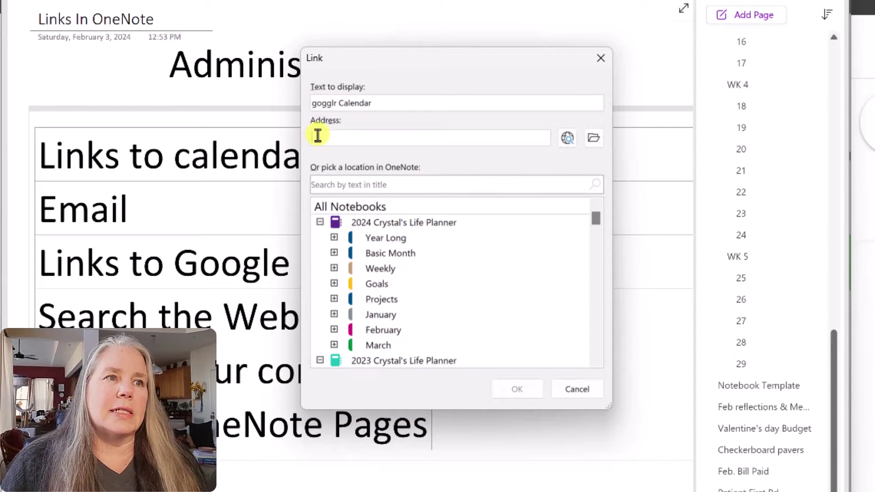
pyautogui.rightClick(318, 137)
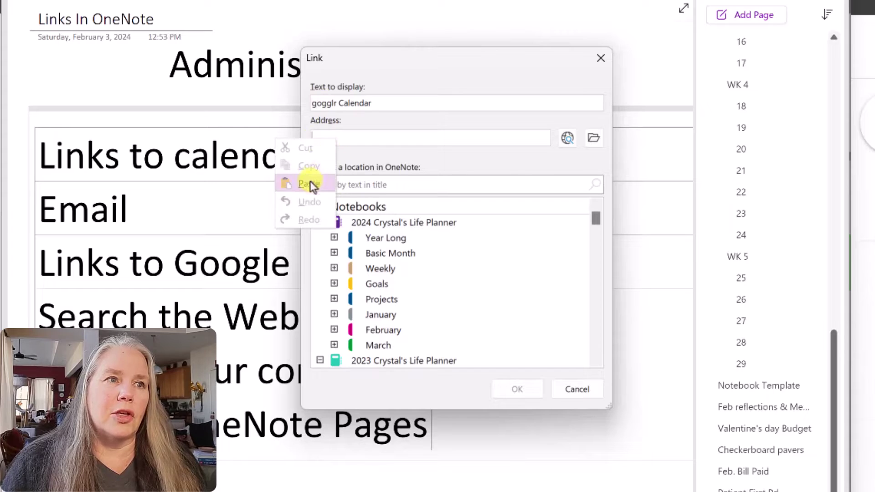
pyautogui.click(310, 184)
pyautogui.click(517, 388)
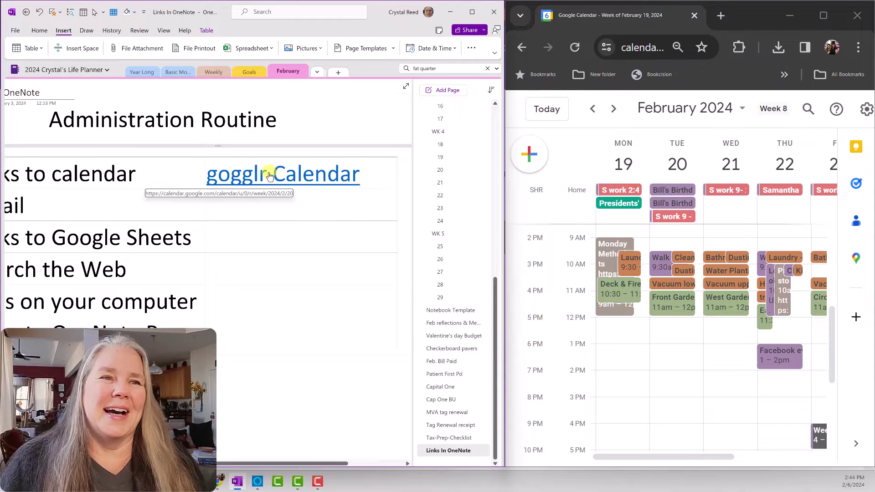
# Step: Edit the calendar link's display text to "Goggle Calendar", keeping its address
pyautogui.rightClick(269, 176)
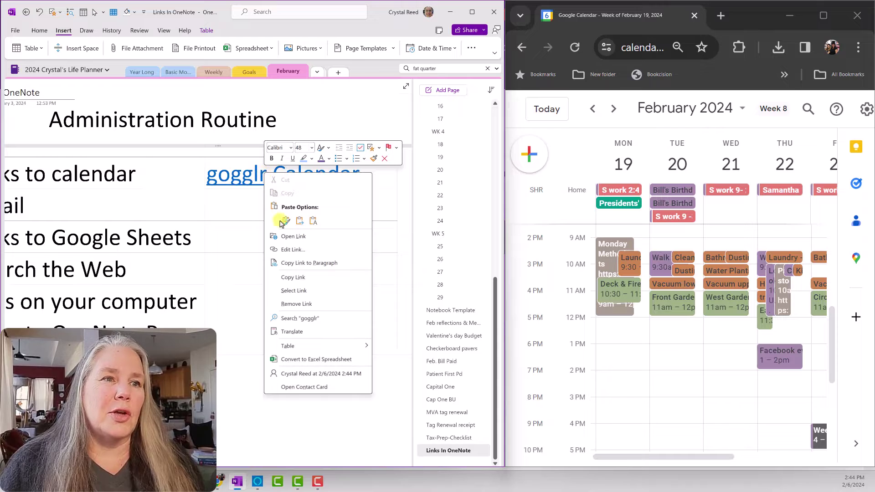
pyautogui.click(294, 249)
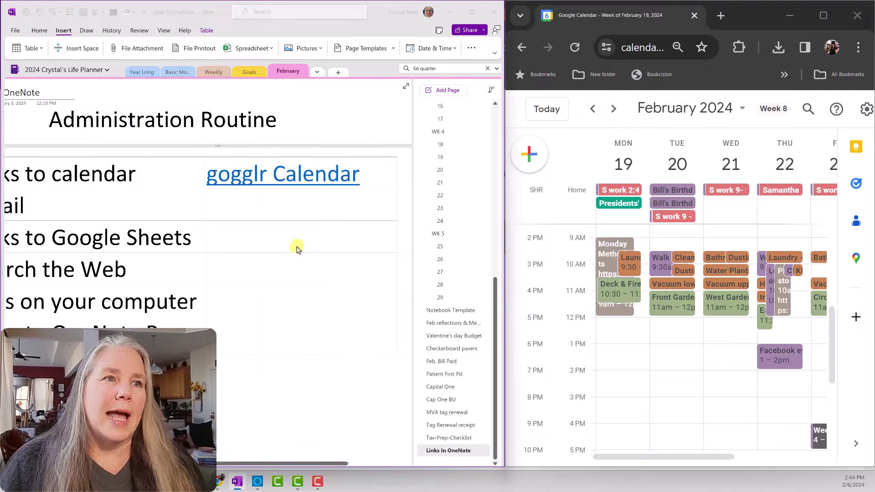
pyautogui.click(201, 144)
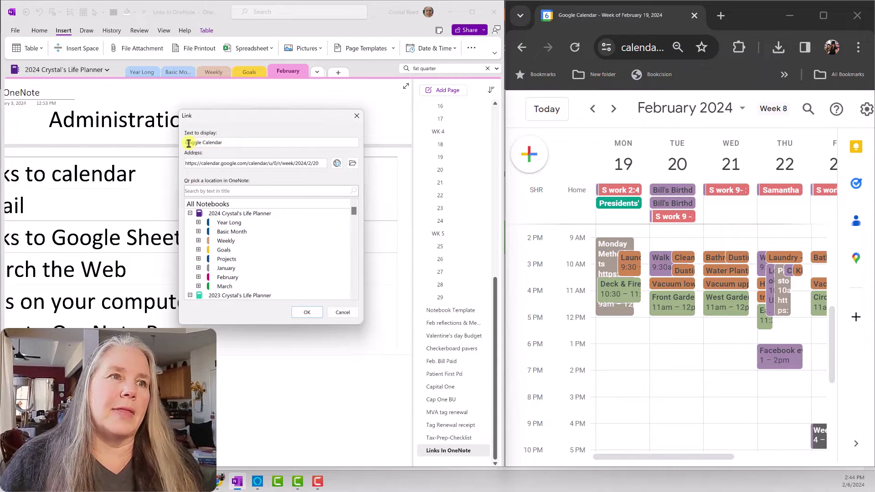
pyautogui.click(307, 312)
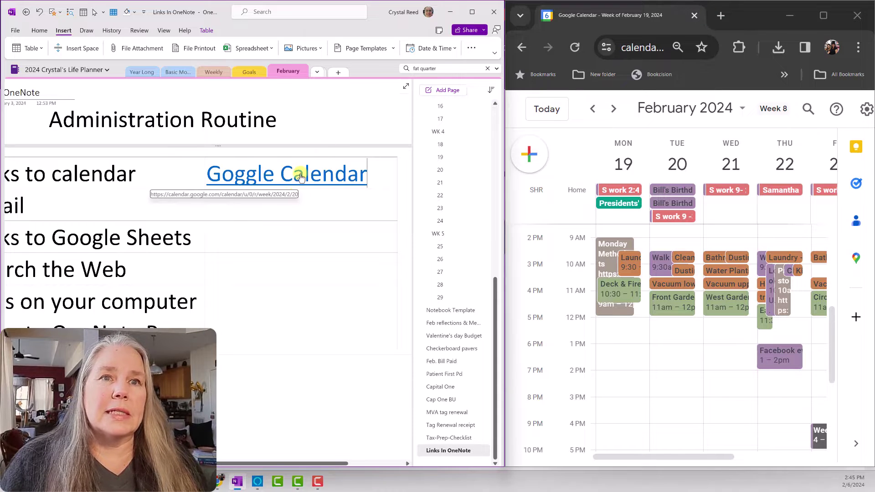
# Step: Move the calendar back two weeks and test the Goggle Calendar link from the OneNote table
pyautogui.click(592, 109)
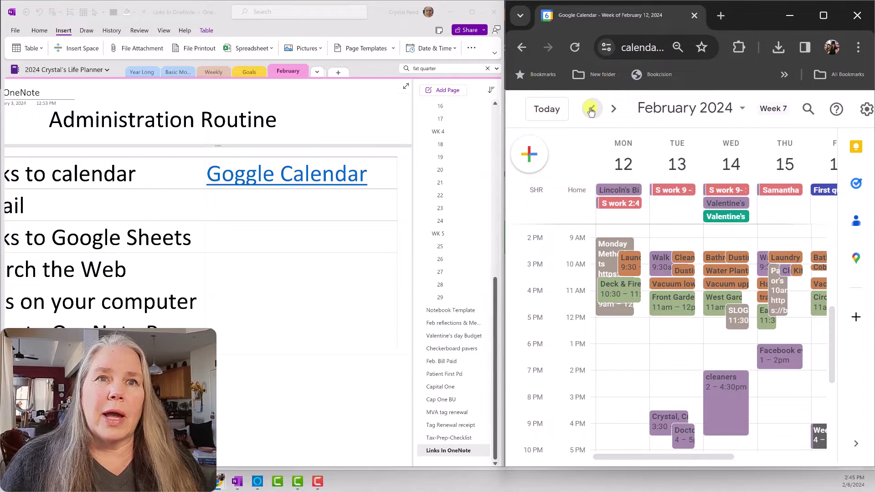
pyautogui.click(591, 110)
pyautogui.click(240, 177)
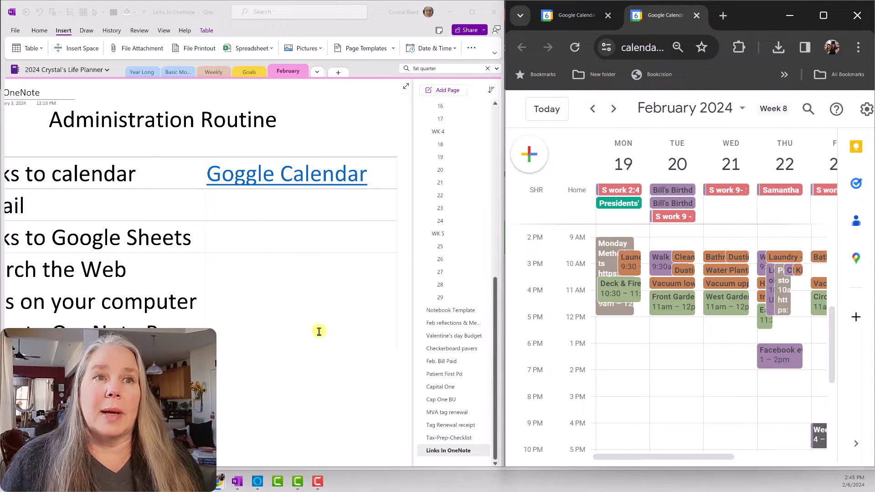
# Step: Narrow the OneNote page list so the table's link column has more room
pyautogui.click(262, 414)
pyautogui.moveTo(263, 464); pyautogui.dragTo(224, 463)
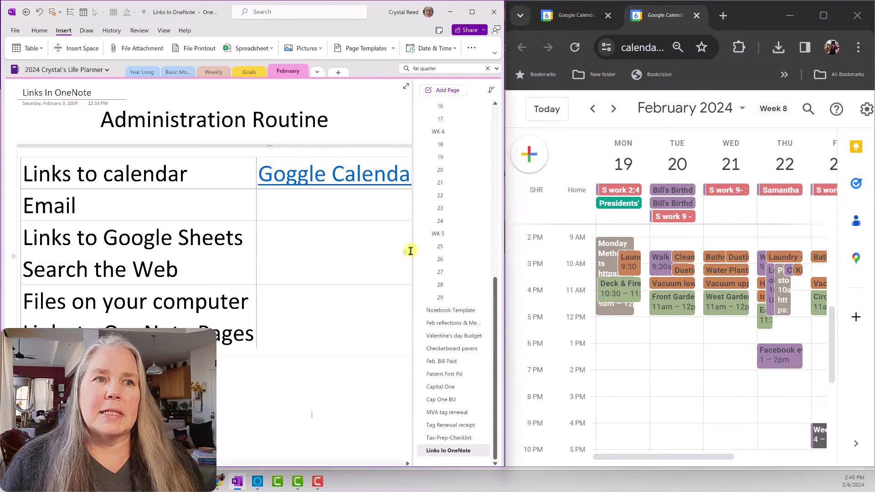
pyautogui.moveTo(412, 254); pyautogui.dragTo(436, 250)
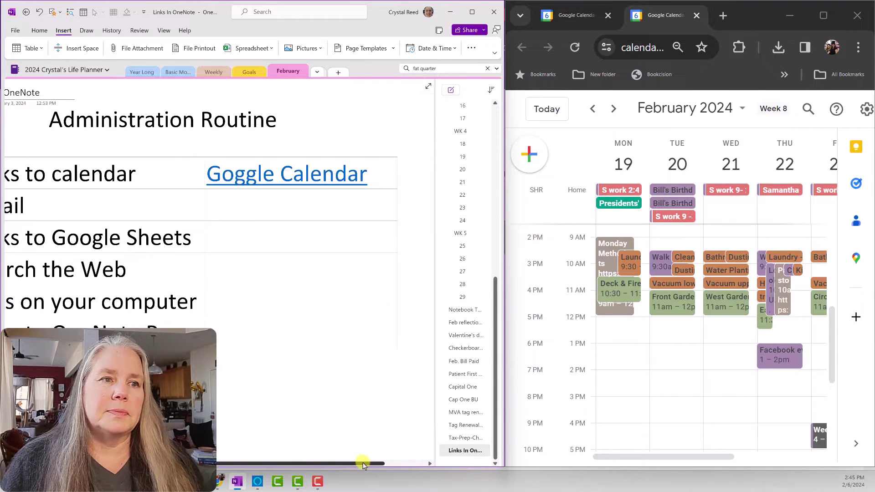
pyautogui.moveTo(367, 463); pyautogui.dragTo(313, 461)
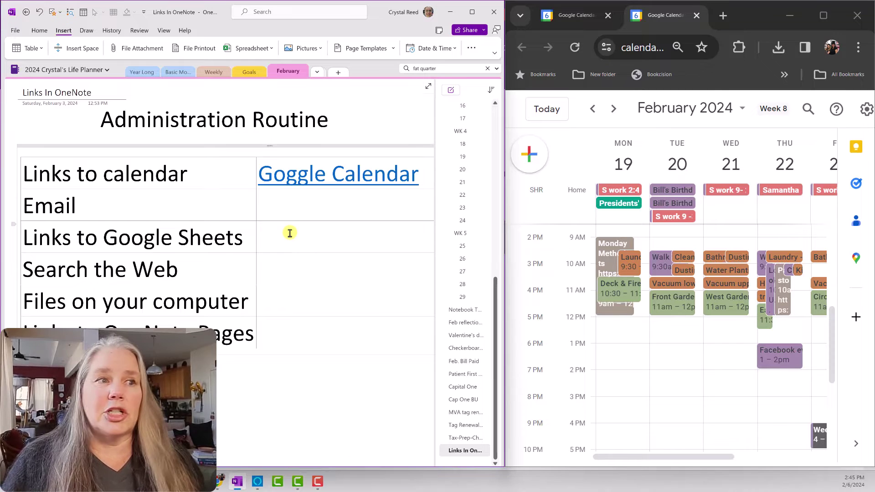
# Step: Open Gmail in a new browser tab and widen the browser window beside OneNote
pyautogui.click(700, 150)
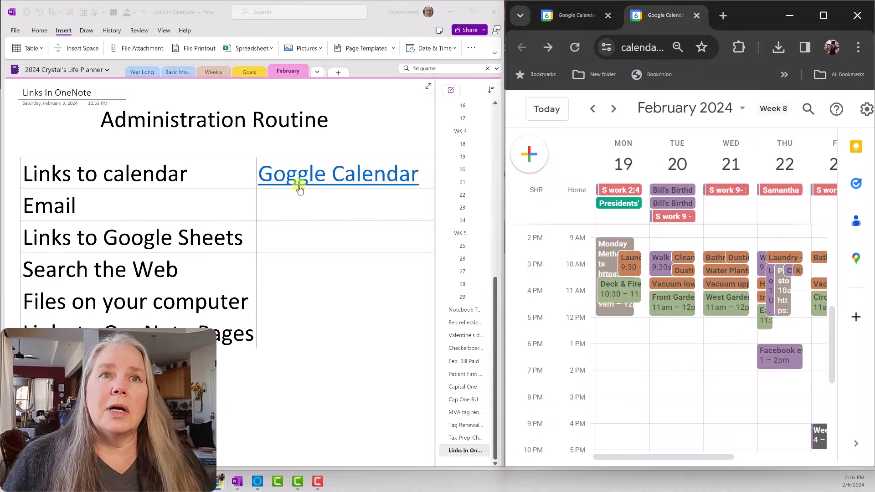
pyautogui.click(723, 16)
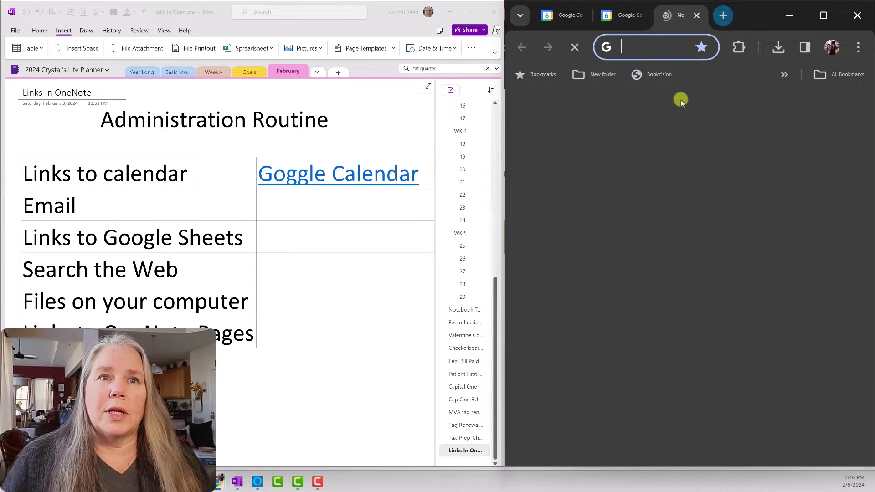
pyautogui.click(805, 111)
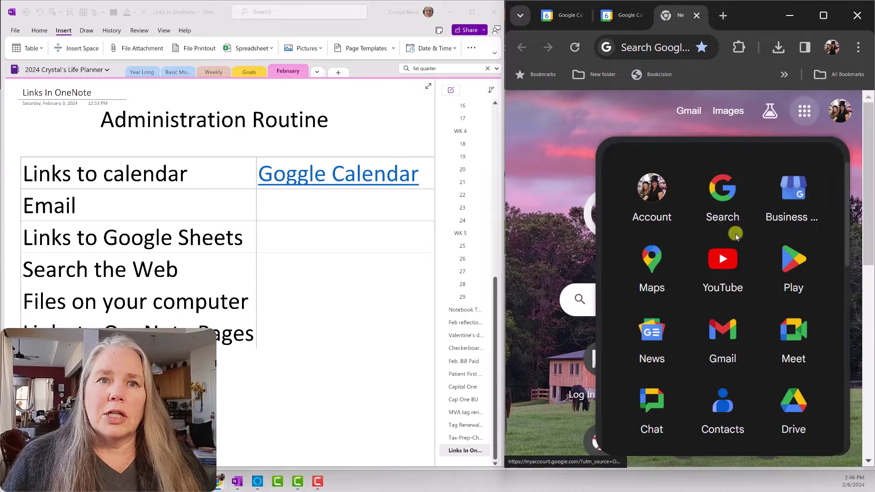
pyautogui.click(719, 350)
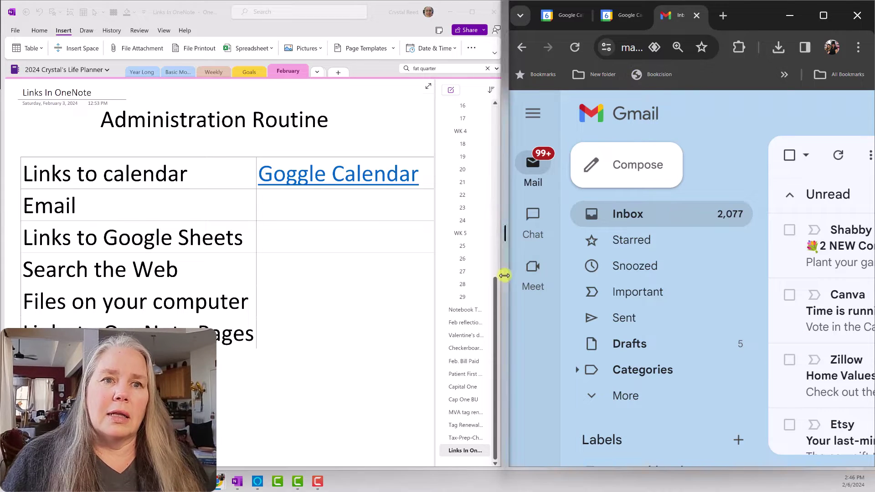
pyautogui.moveTo(505, 275); pyautogui.dragTo(464, 245)
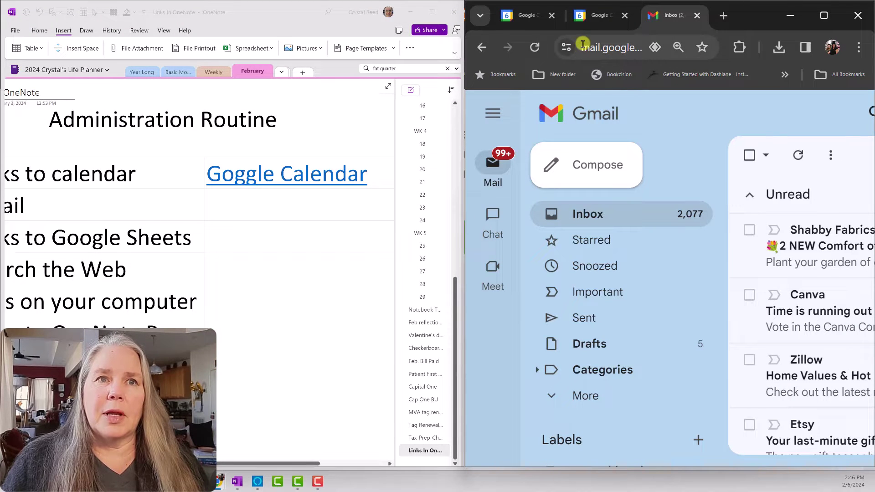
# Step: Copy the full web address of the Gmail inbox
pyautogui.moveTo(583, 46); pyautogui.dragTo(638, 46)
pyautogui.rightClick(634, 47)
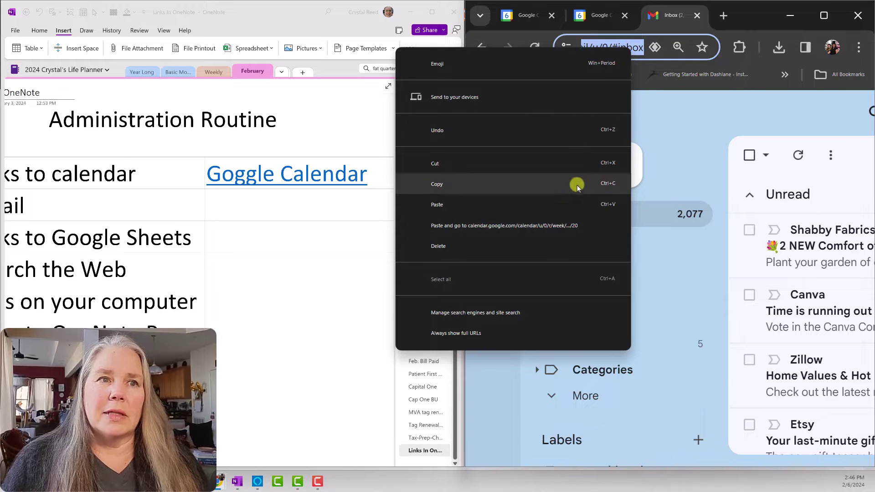
pyautogui.click(576, 187)
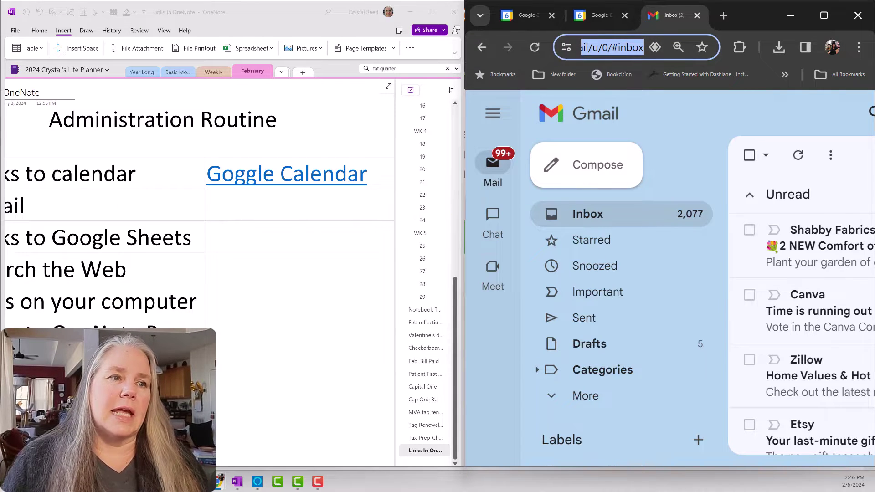
# Step: Insert a link displayed as "GMail" with the copied inbox address beside Email in the OneNote table, and test it
pyautogui.click(231, 446)
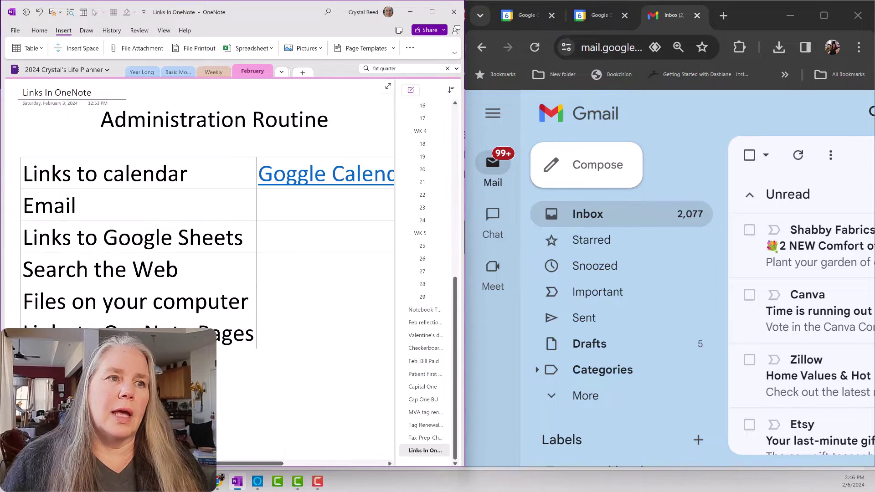
pyautogui.click(272, 203)
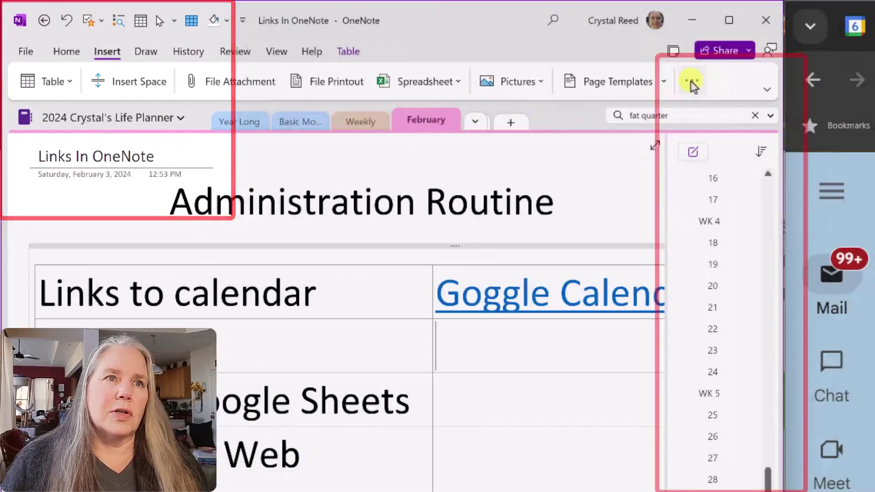
pyautogui.click(691, 81)
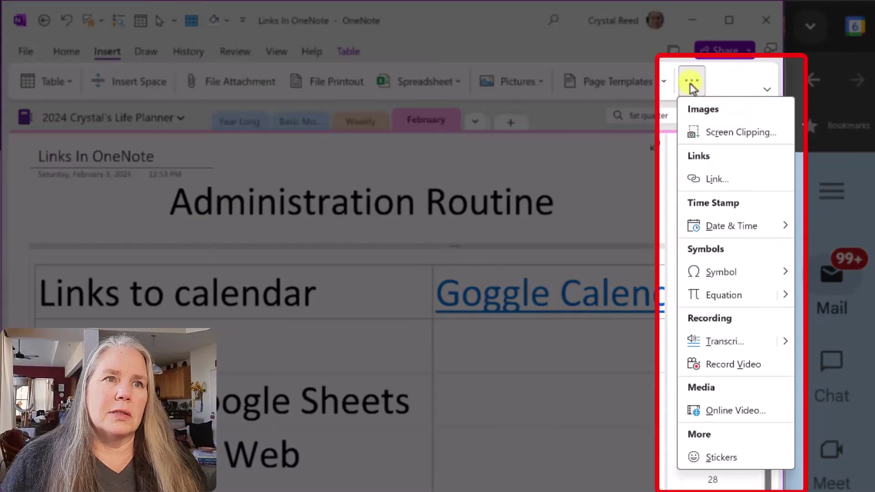
pyautogui.hotkey('ctrl', 'k')
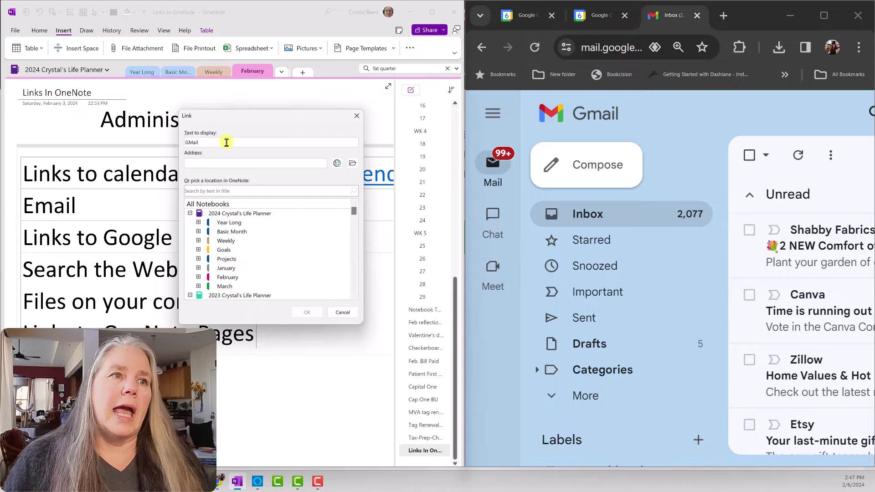
pyautogui.rightClick(222, 162)
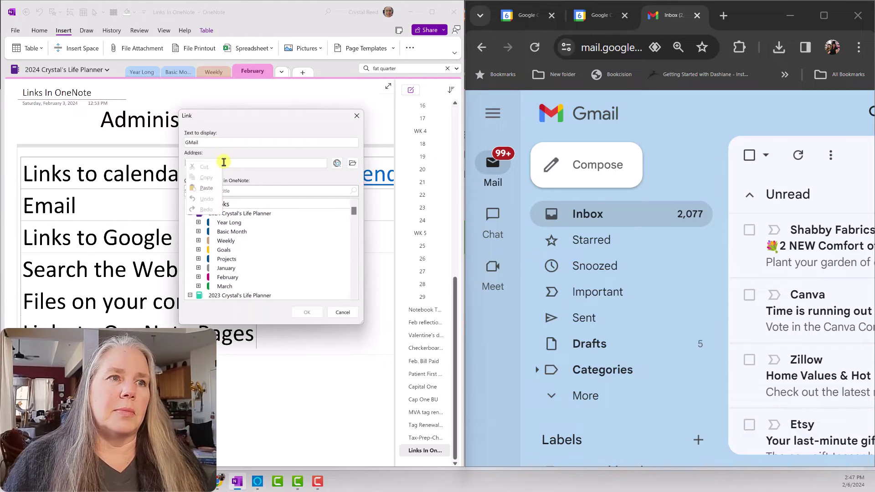
pyautogui.click(207, 180)
pyautogui.click(308, 312)
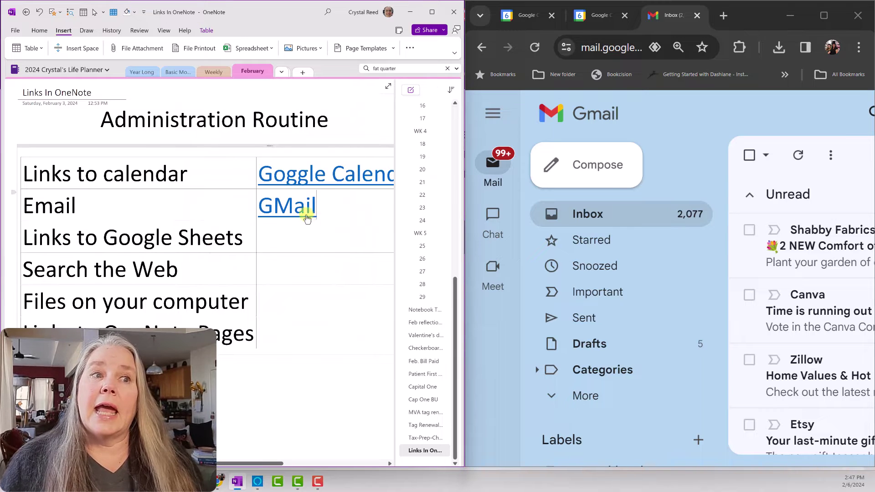
pyautogui.click(301, 213)
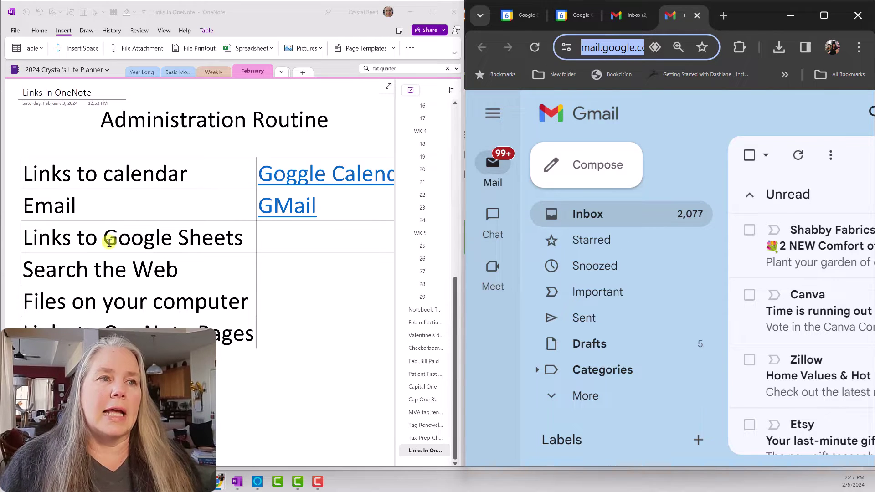
# Step: Open Google Sheets in a new browser tab and open the Google Finance Investment Tracker spreadsheet
pyautogui.click(274, 242)
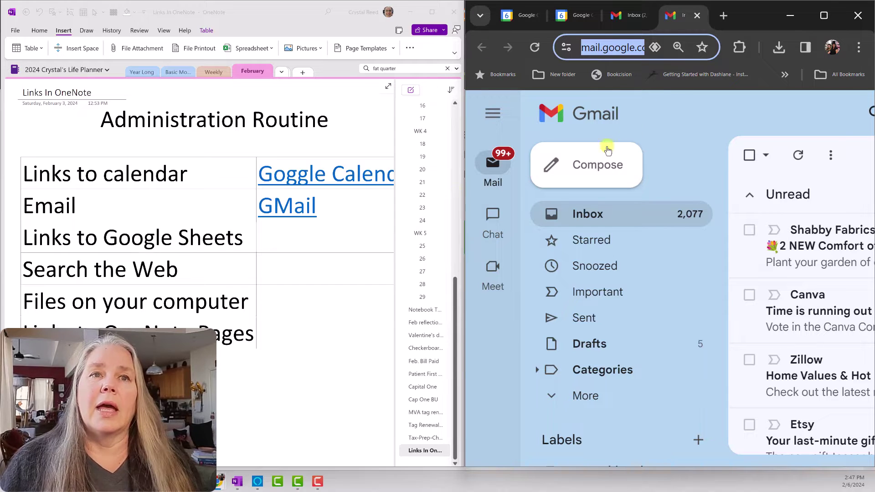
pyautogui.click(723, 17)
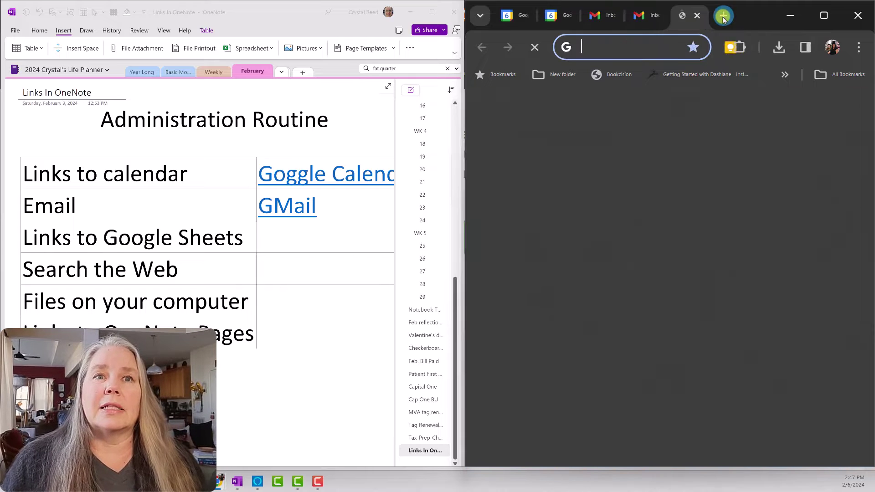
pyautogui.click(807, 113)
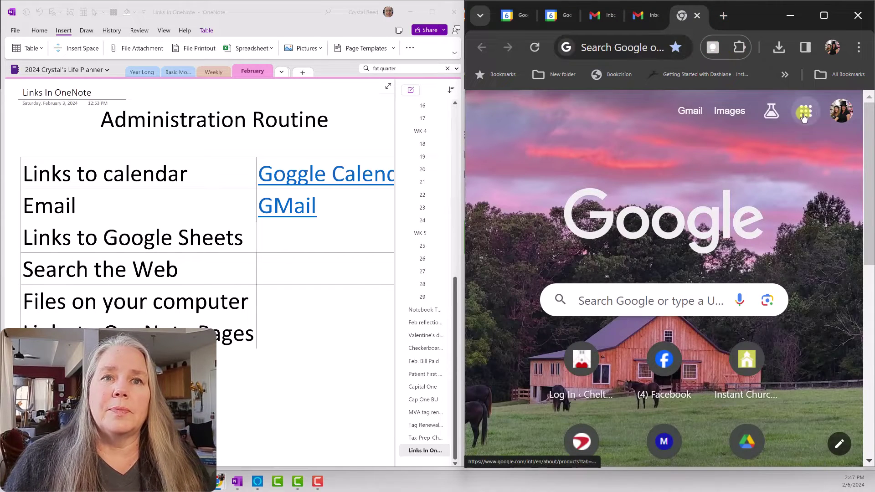
pyautogui.scroll(-1, 771, 264)
pyautogui.scroll(-6, 771, 263)
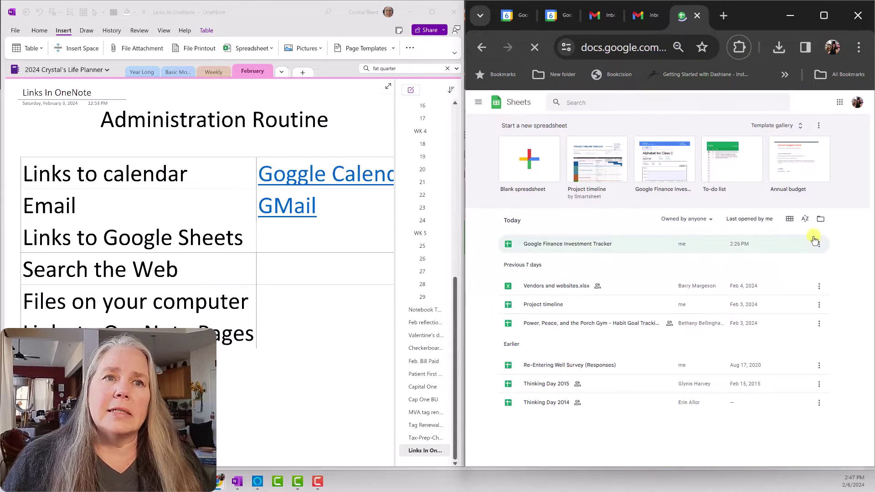
pyautogui.click(552, 246)
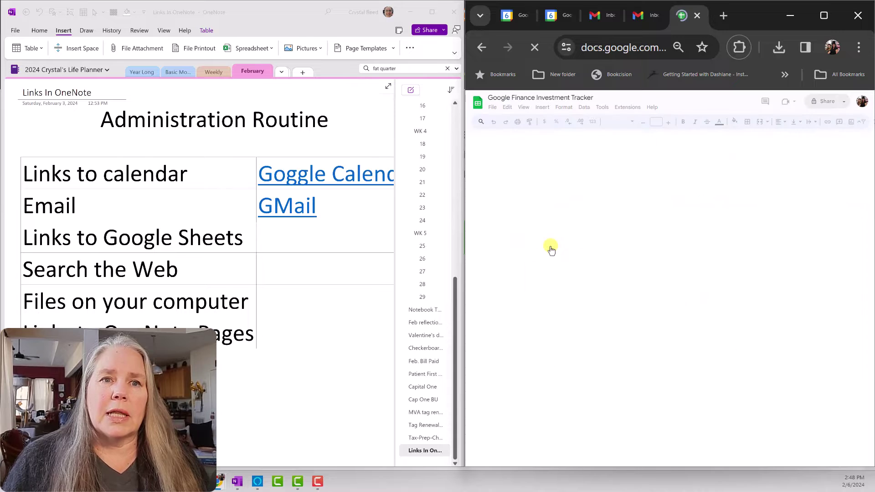
# Step: Copy the full web address of the Google Finance Investment Tracker spreadsheet
pyautogui.doubleClick(589, 46)
pyautogui.moveTo(620, 47); pyautogui.dragTo(679, 46)
pyautogui.rightClick(656, 47)
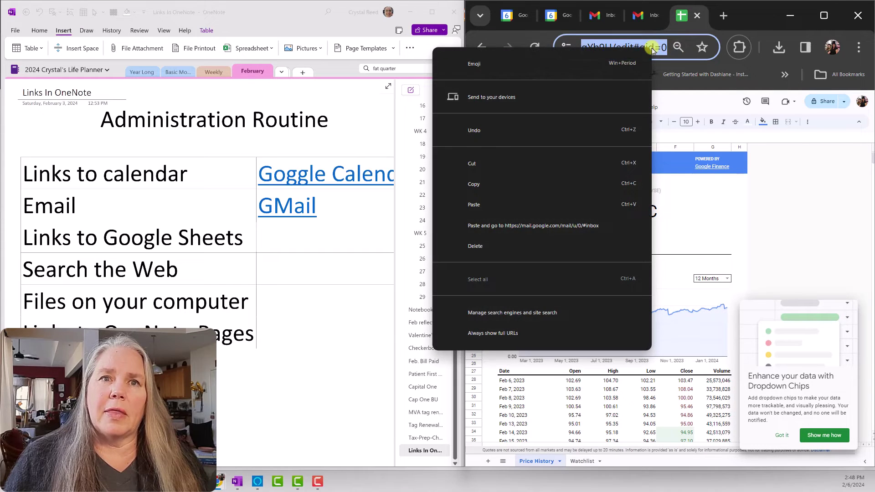
pyautogui.click(521, 182)
# Step: Insert a link displayed as "Finace Tracker" with the copied spreadsheet address beside Links to Google Sheets, and test it
pyautogui.click(276, 239)
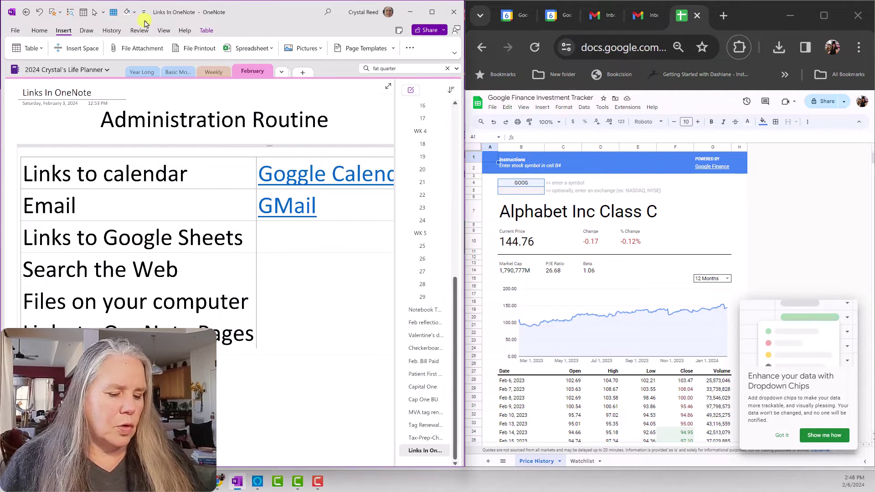
pyautogui.hotkey('ctrl', 'k')
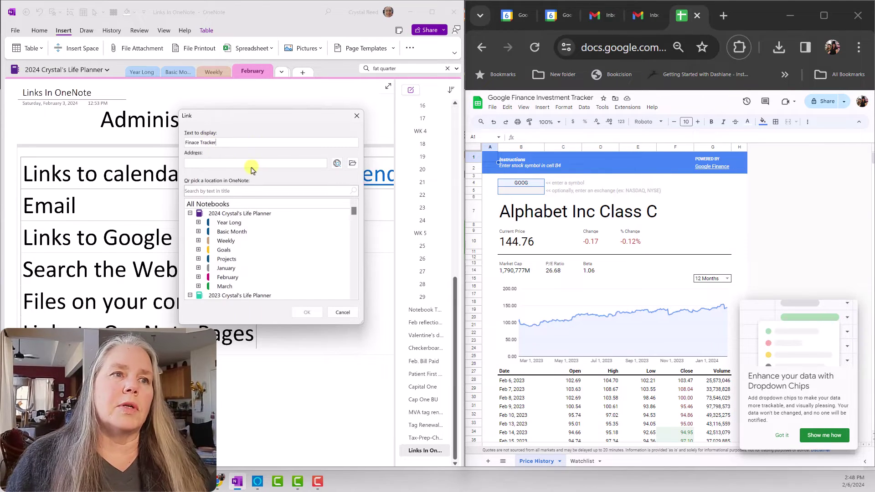
pyautogui.rightClick(215, 164)
pyautogui.click(241, 198)
pyautogui.click(305, 312)
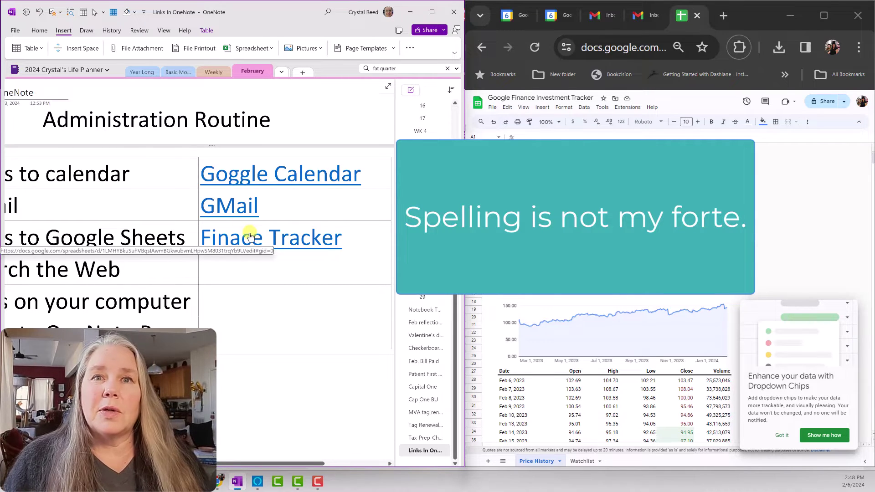
pyautogui.click(310, 240)
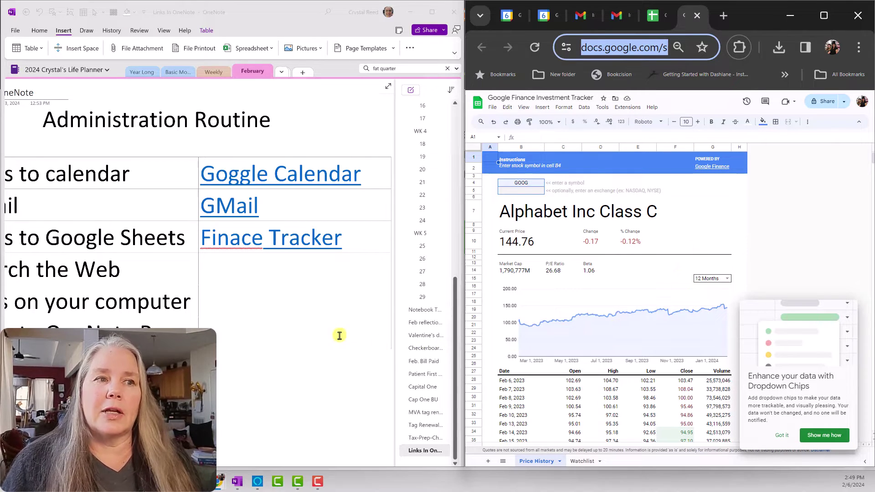
# Step: Search for "npr news" in a new browser tab and open NPR's U.S. and World News Headlines page
pyautogui.click(265, 431)
pyautogui.moveTo(270, 465); pyautogui.dragTo(228, 464)
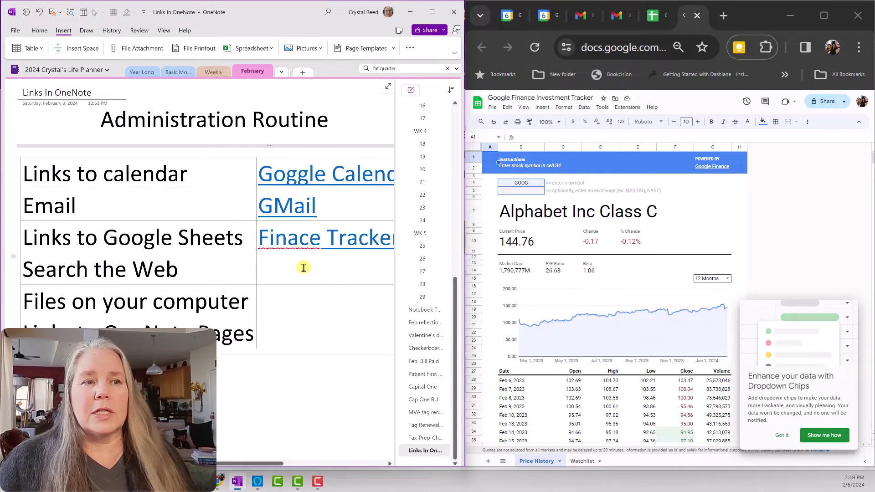
pyautogui.click(725, 17)
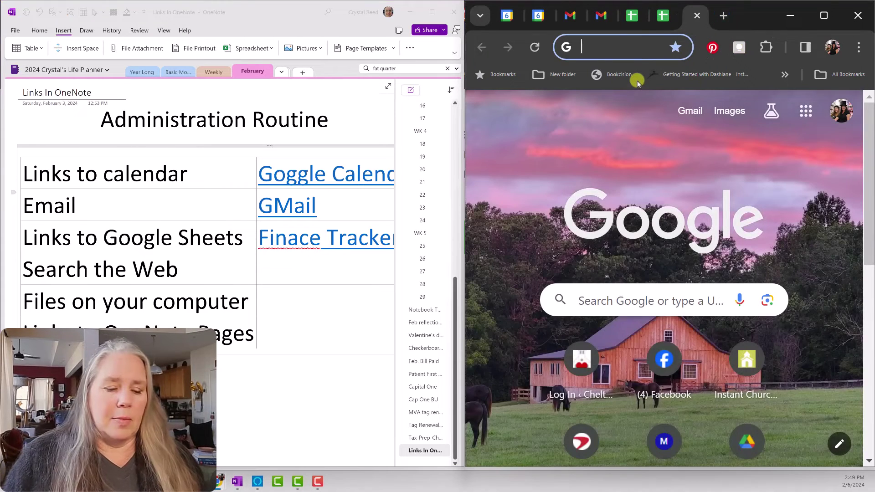
pyautogui.write('npr')
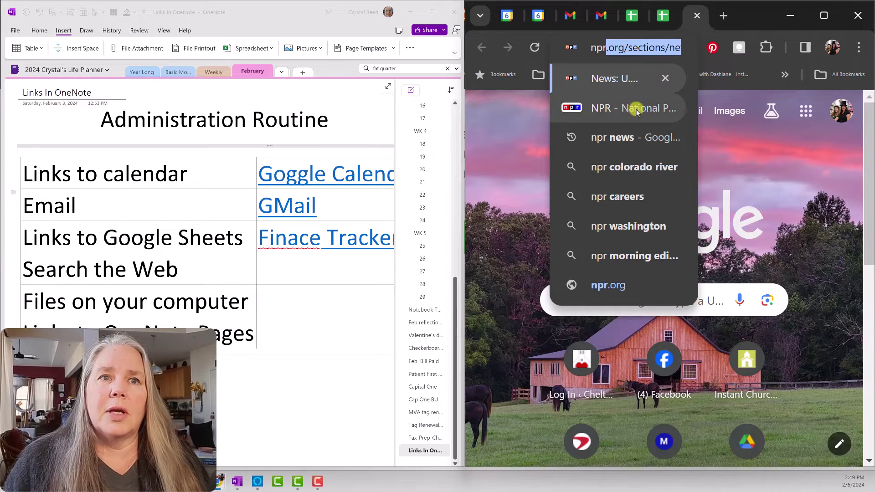
pyautogui.press('Down')
pyautogui.press('Down')
pyautogui.click(627, 139)
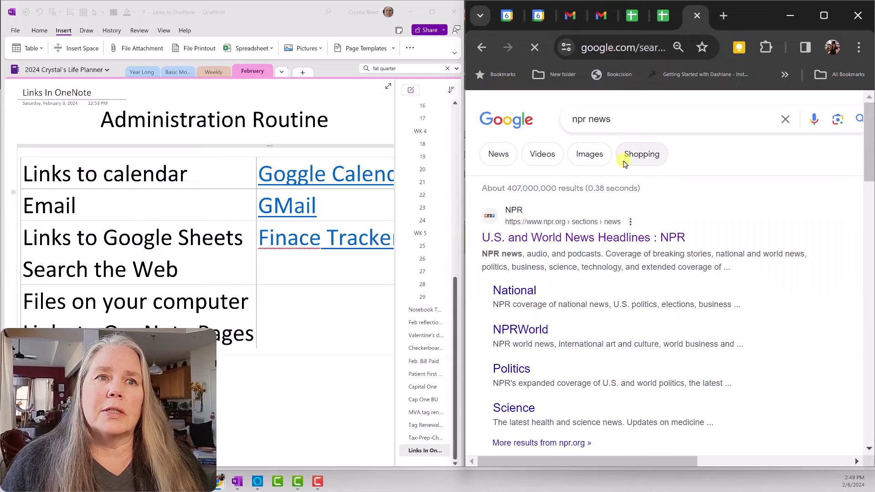
pyautogui.click(584, 237)
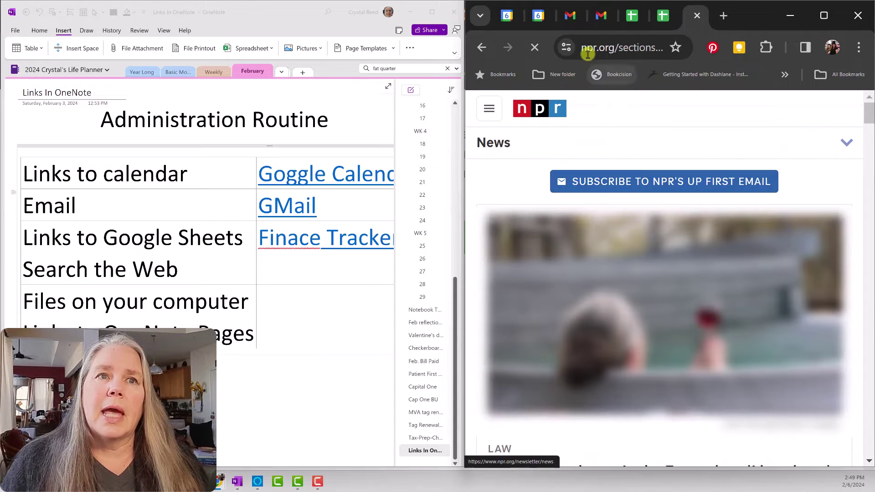
# Step: Copy the full web address of the NPR news page
pyautogui.doubleClick(587, 47)
pyautogui.moveTo(613, 45); pyautogui.dragTo(675, 47)
pyautogui.rightClick(645, 47)
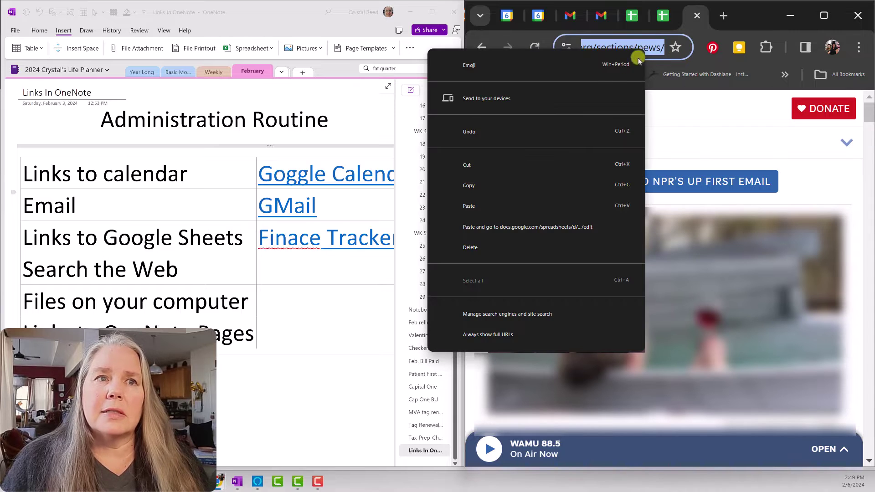
pyautogui.click(527, 187)
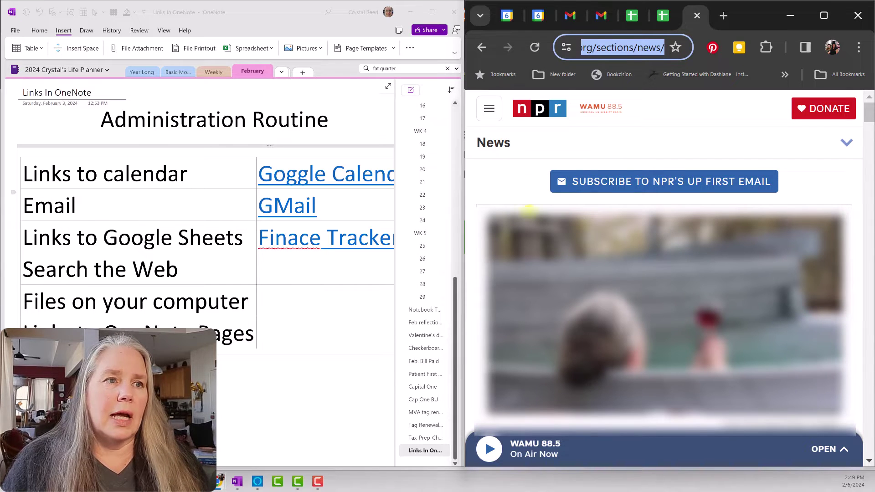
pyautogui.click(268, 273)
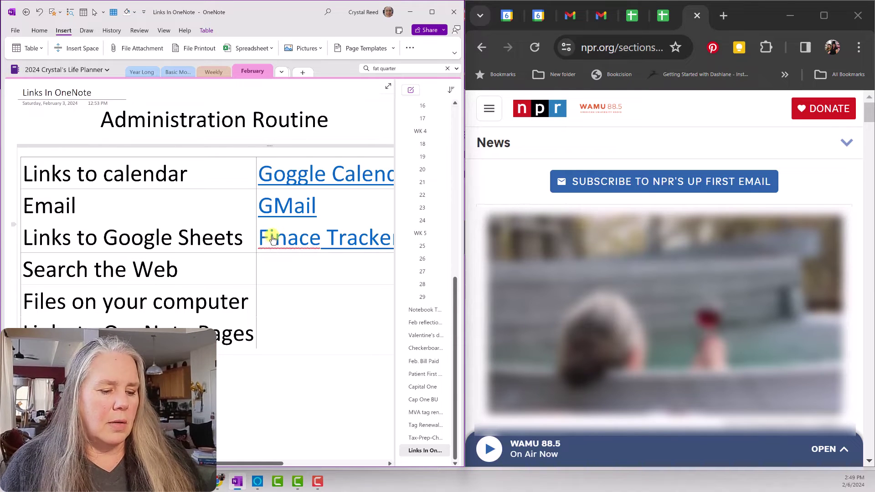
pyautogui.hotkey('ctrl', 'k')
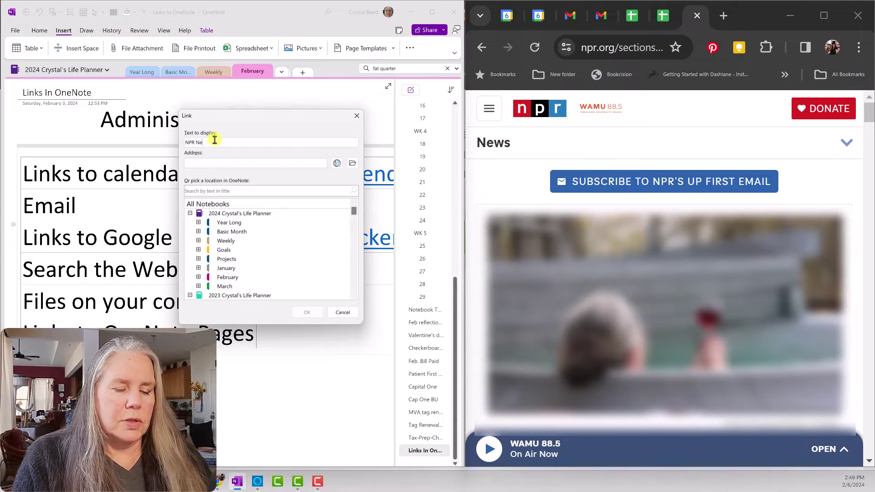
pyautogui.rightClick(227, 163)
pyautogui.click(215, 191)
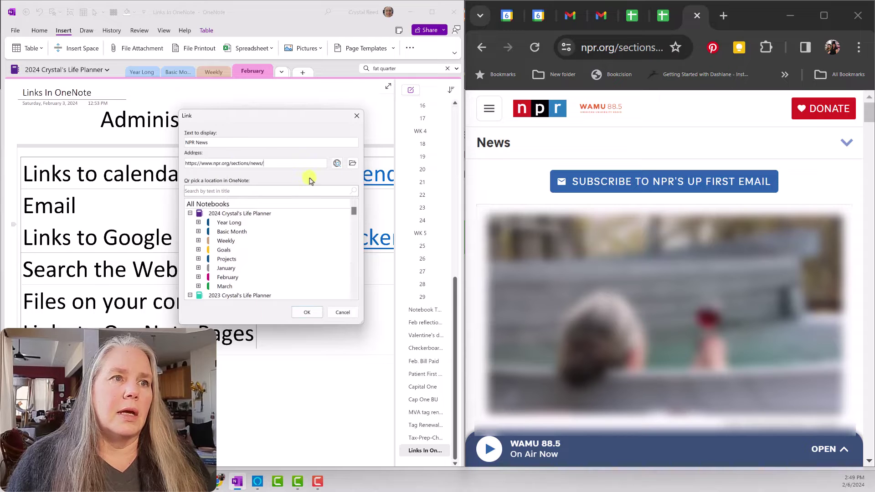
pyautogui.click(307, 313)
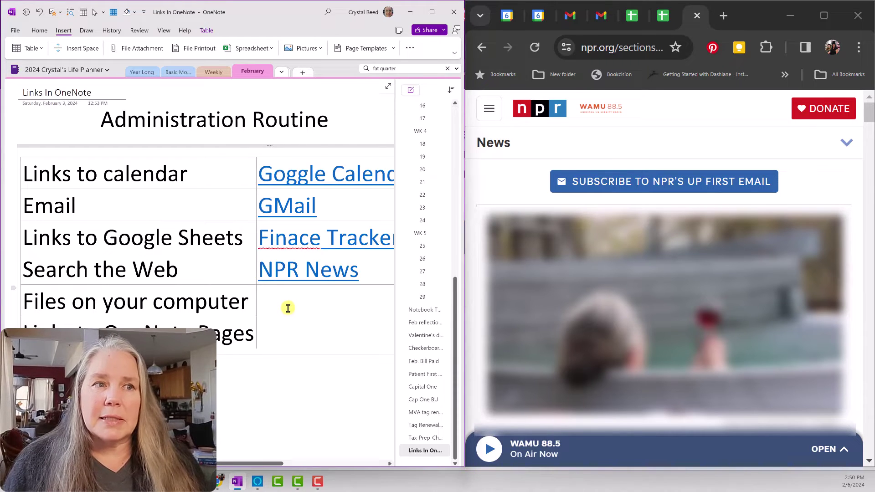
# Step: Minimize the browser window and maximize the OneNote window
pyautogui.click(791, 18)
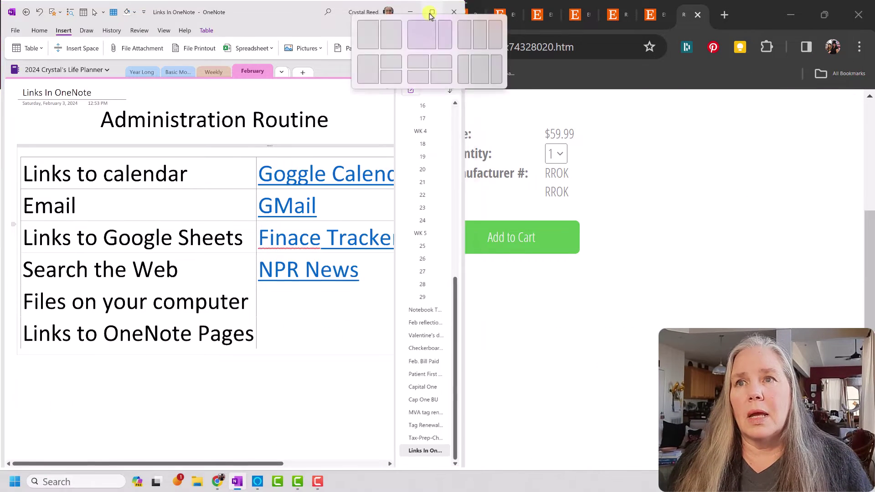
pyautogui.click(432, 16)
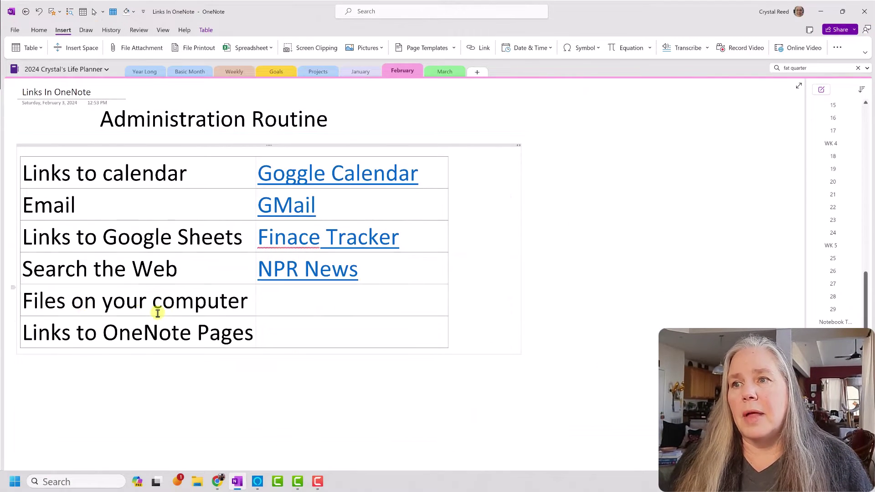
# Step: Switch to File Explorer and open the Budget & Finance folder inside the OneDrive Documents folder
pyautogui.click(197, 483)
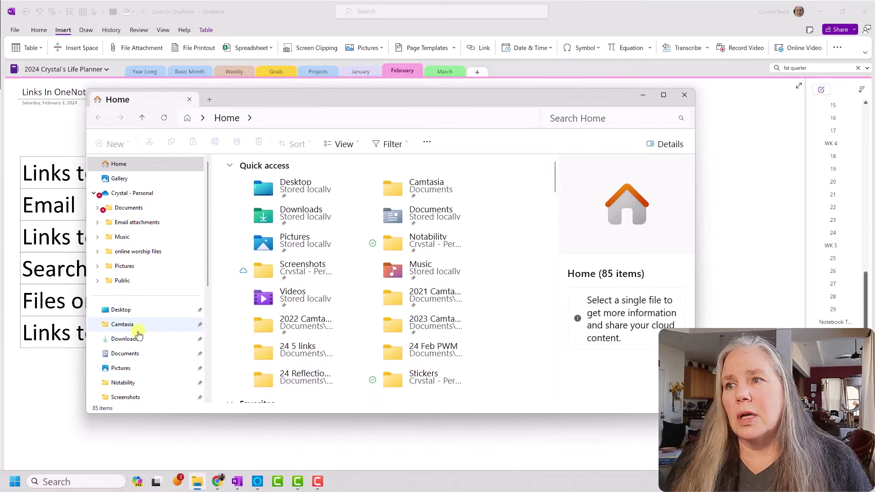
pyautogui.click(163, 208)
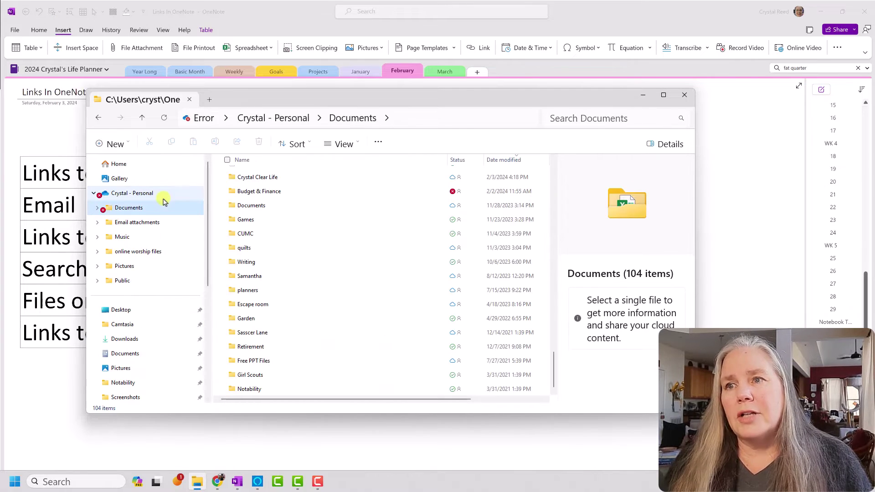
pyautogui.click(270, 192)
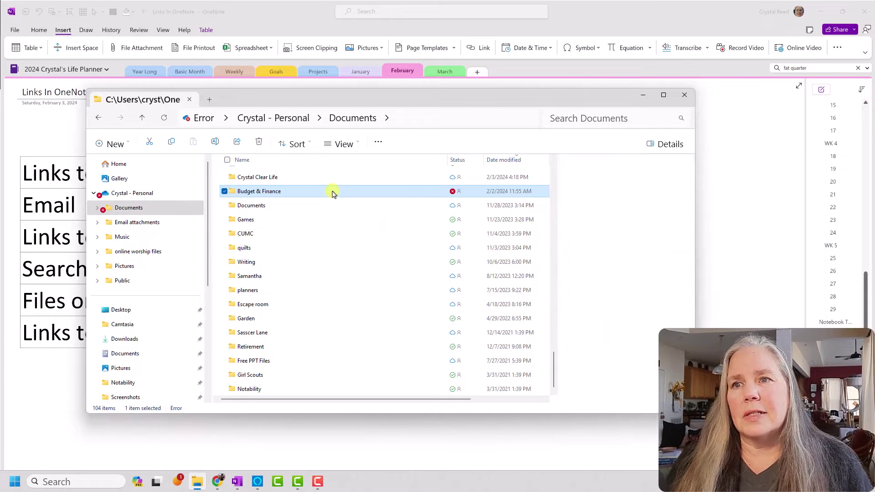
pyautogui.doubleClick(332, 193)
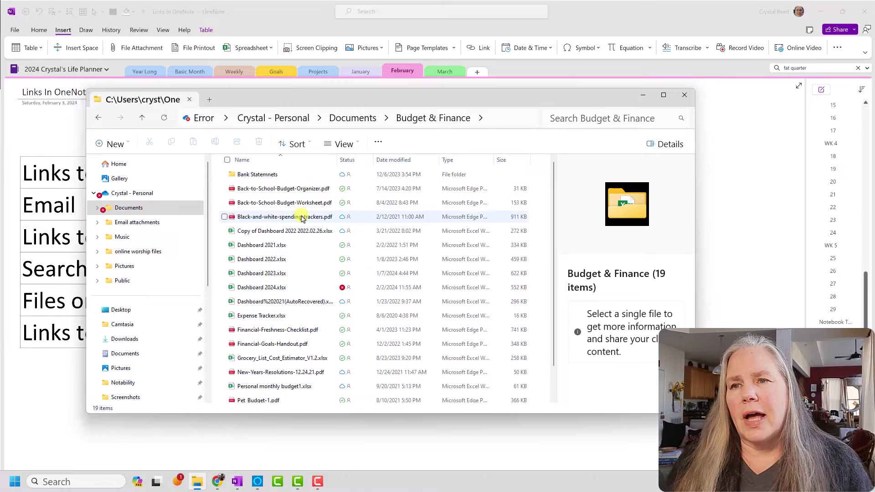
pyautogui.scroll(-1, 301, 292)
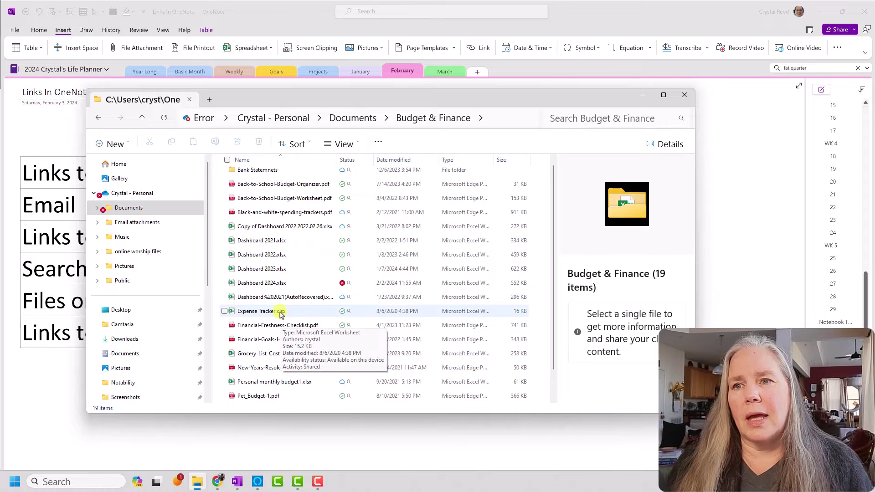
# Step: Copy the file path of Expense Tracker.xlsx and return to the OneNote page
pyautogui.click(280, 312)
pyautogui.rightClick(277, 312)
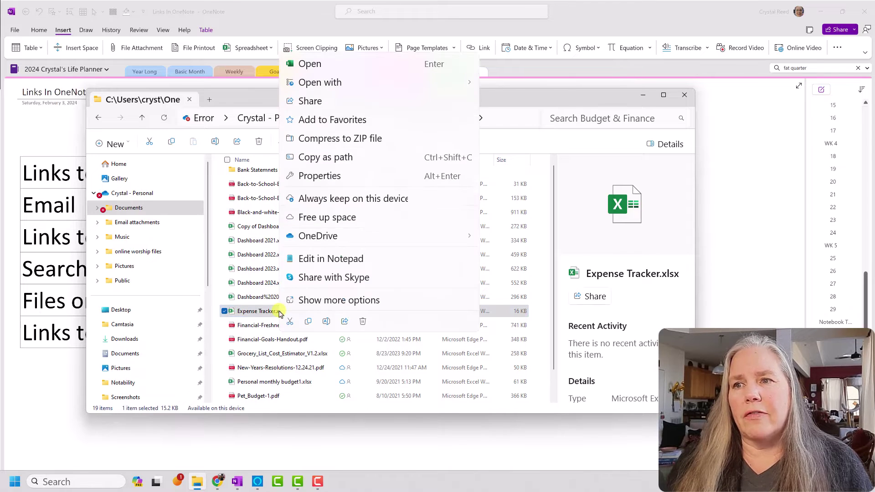
pyautogui.click(343, 158)
pyautogui.click(51, 334)
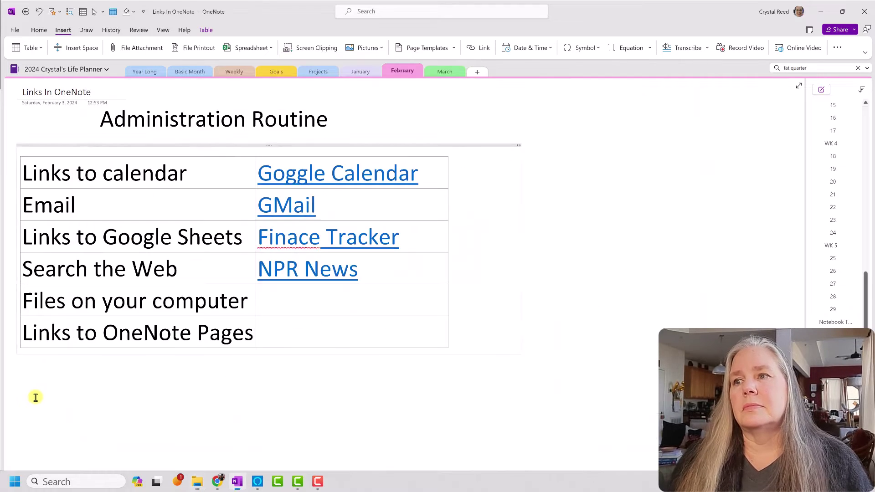
# Step: Start a link in the empty cell beside Files on your computer with the display text "Expense Tracker"
pyautogui.click(271, 302)
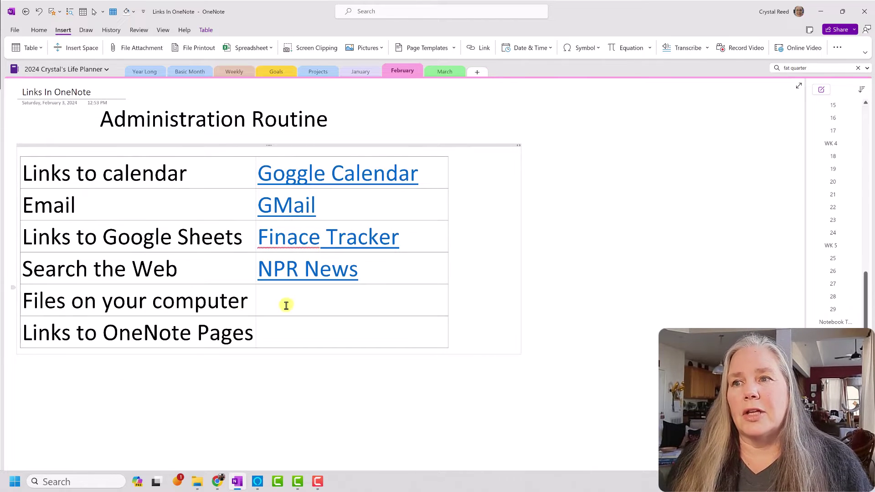
pyautogui.click(483, 48)
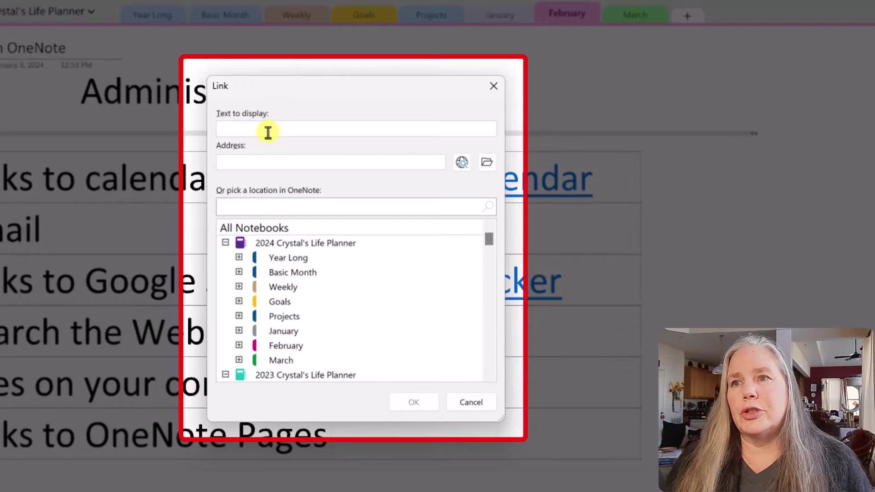
pyautogui.click(268, 132)
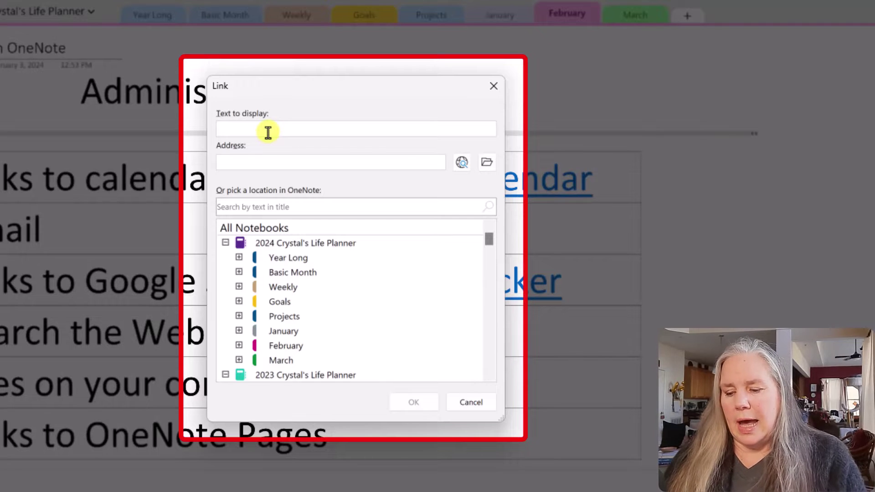
pyautogui.write('Expense T')
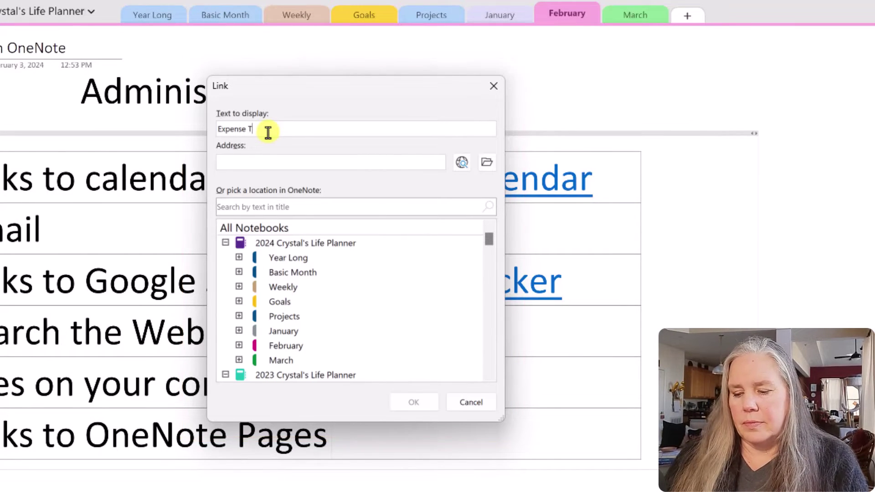
pyautogui.write('racker')
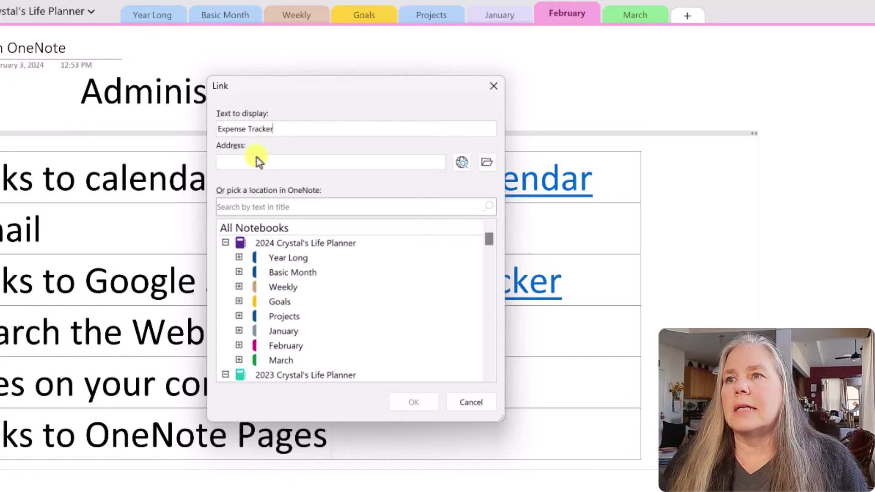
# Step: Browse for Expense Tracker.xlsx in the Budget & Finance folder as the link's target and insert the link
pyautogui.click(490, 166)
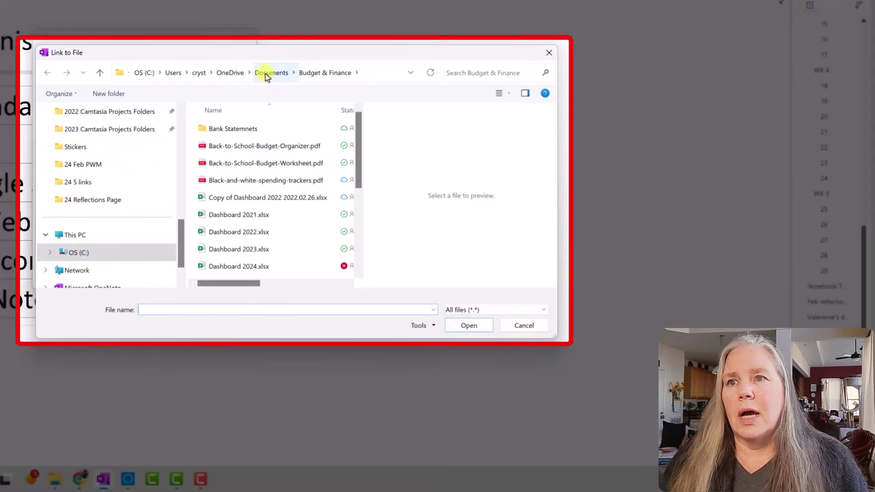
pyautogui.scroll(-1, 278, 233)
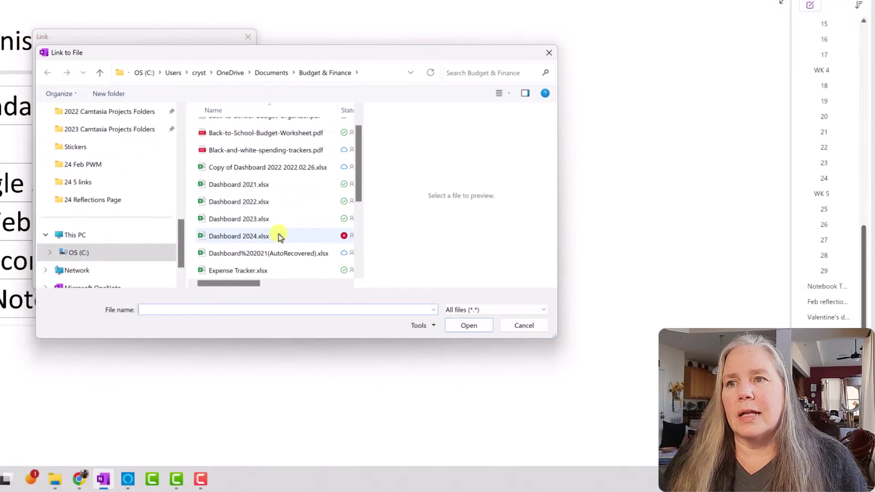
pyautogui.scroll(-1, 278, 234)
pyautogui.click(294, 220)
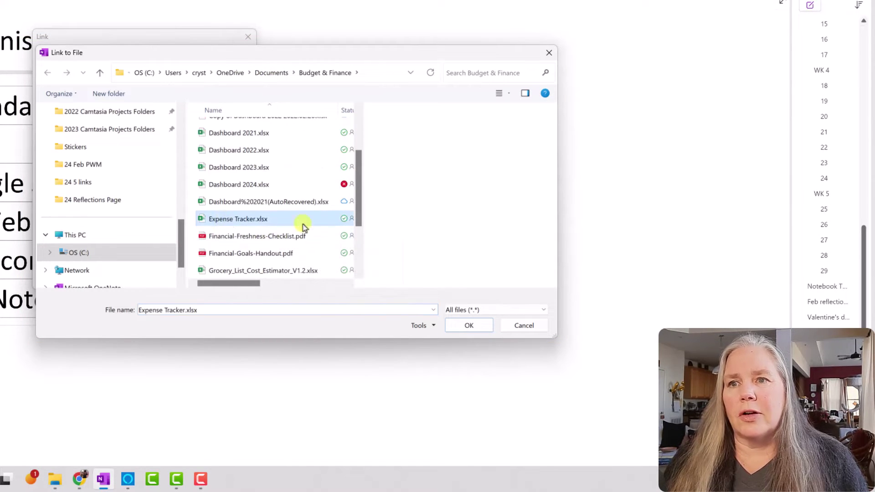
pyautogui.click(467, 326)
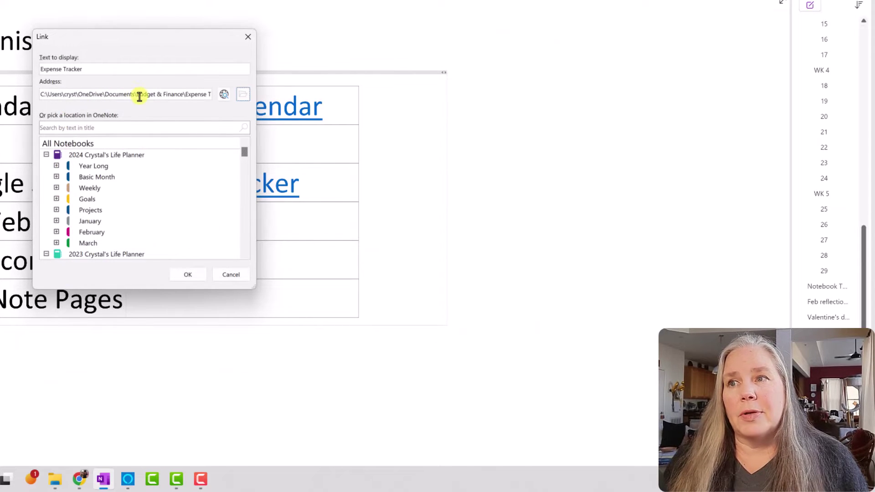
pyautogui.click(190, 275)
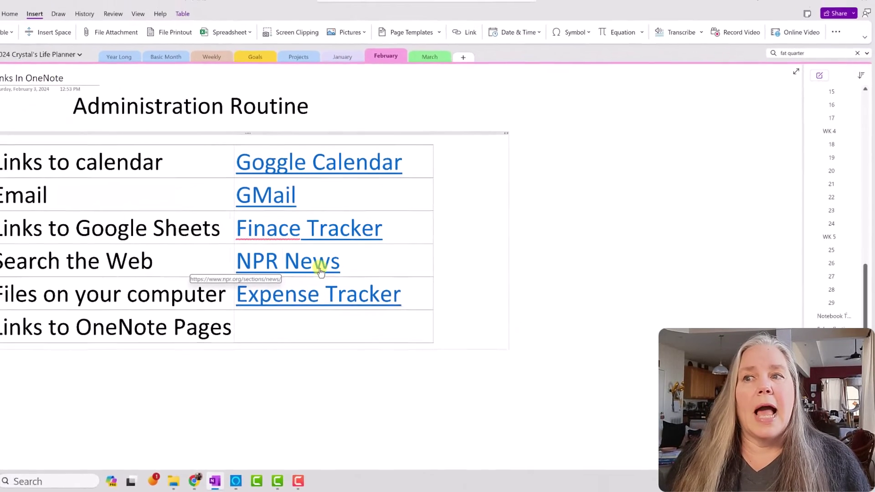
# Step: Test the Expense Tracker link by allowing its workbook to open in Excel, and close the workbook
pyautogui.click(390, 295)
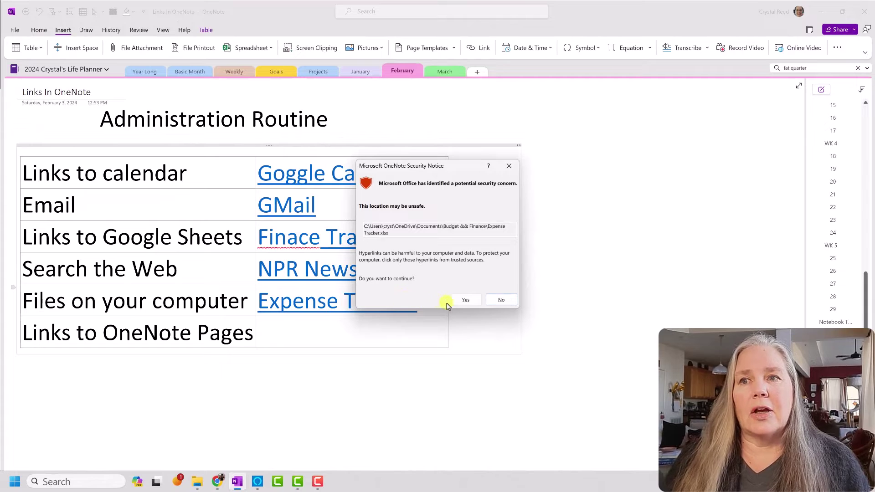
pyautogui.click(464, 300)
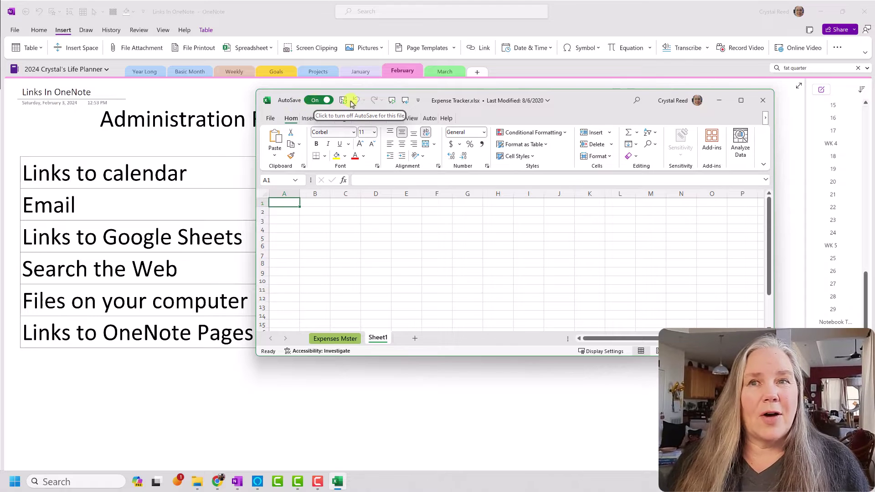
pyautogui.click(763, 101)
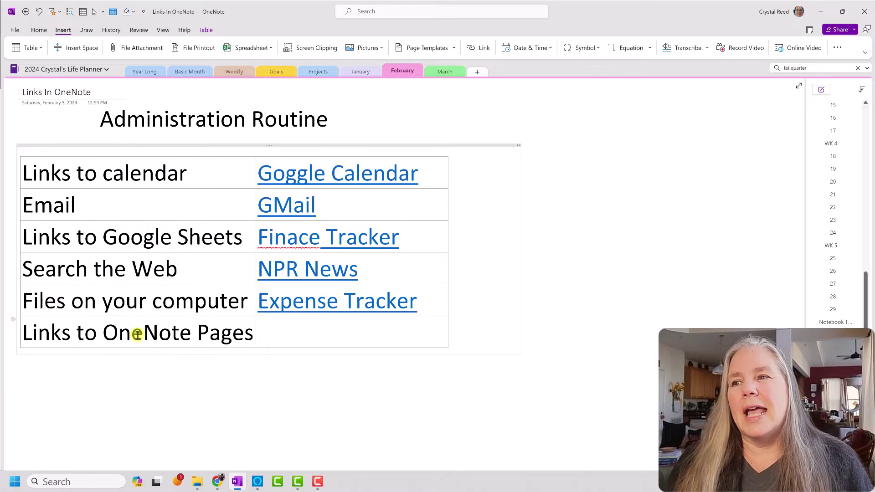
# Step: Start a link in the empty cell beside Links to OneNote Pages with the display text "CCL Analytics"
pyautogui.click(272, 335)
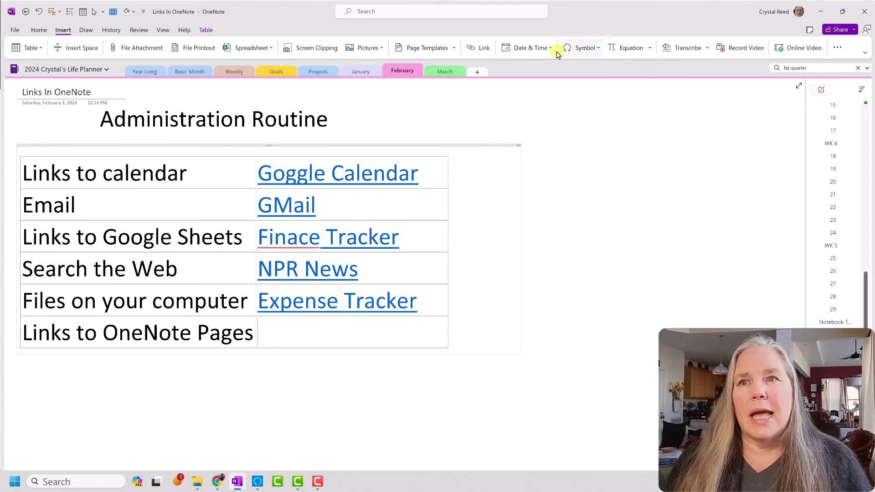
pyautogui.click(482, 47)
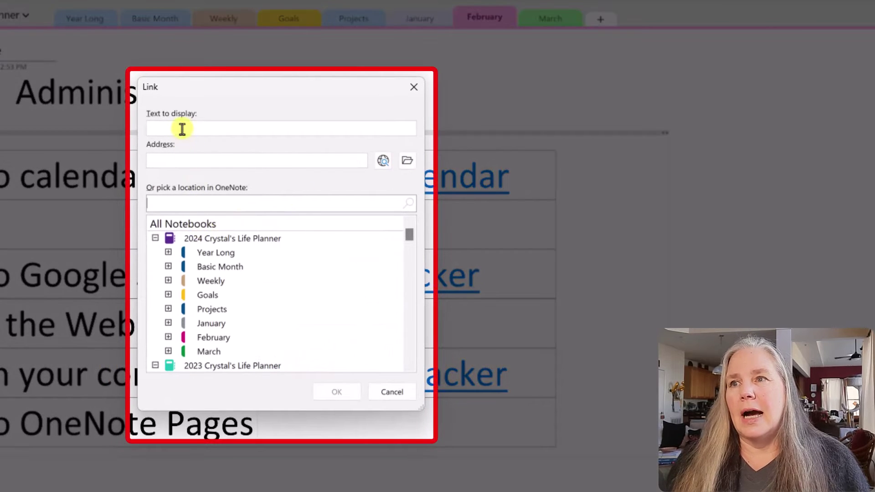
pyautogui.click(182, 129)
pyautogui.write('CCL Analy')
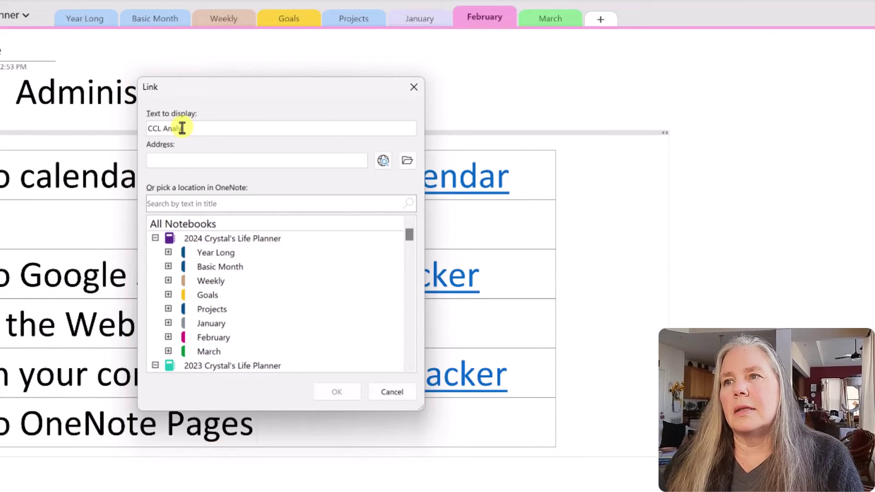
pyautogui.write('cs')
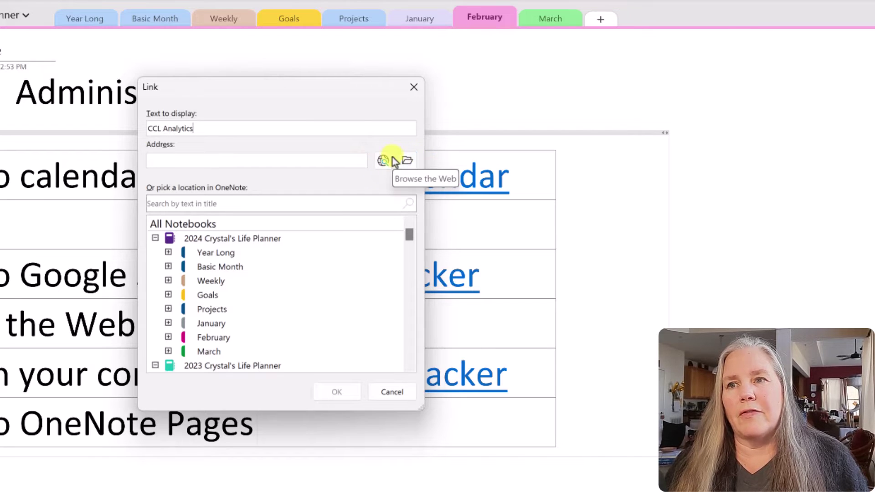
# Step: Choose the 2024 Stats page in the CCL notebook's Analytics section as the link's target and insert the link
pyautogui.scroll(-3, 237, 329)
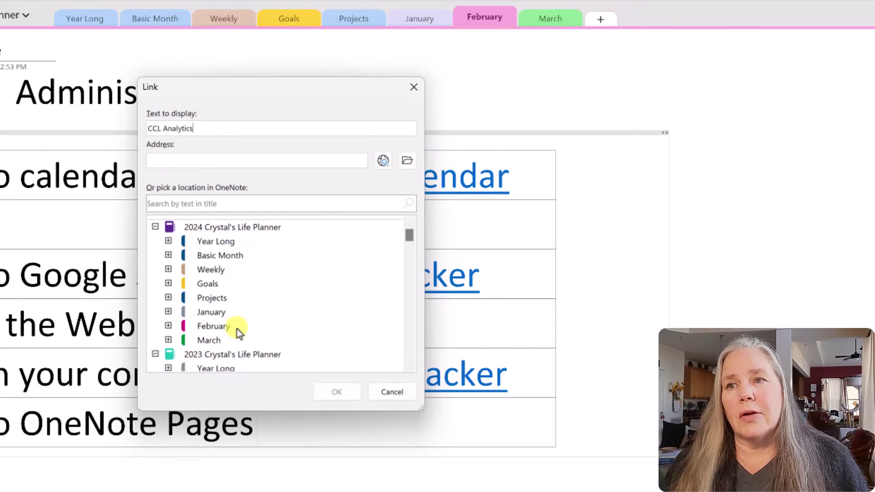
pyautogui.scroll(-5, 241, 319)
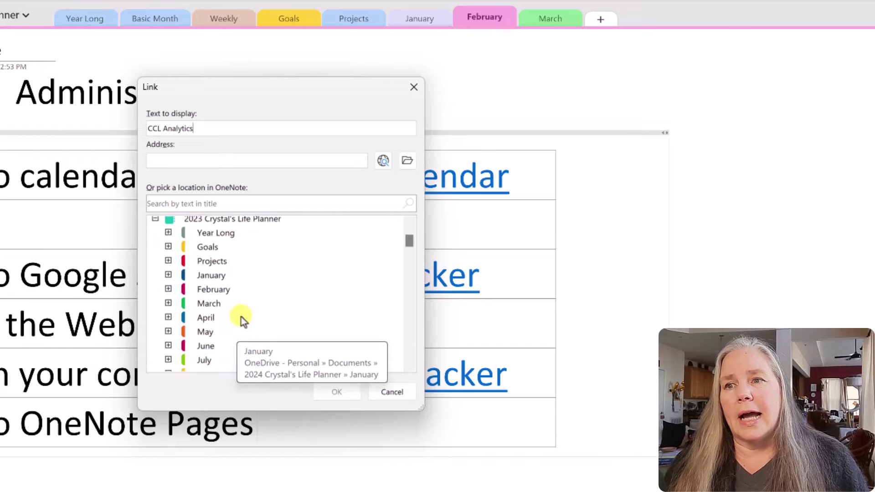
pyautogui.scroll(-3, 241, 309)
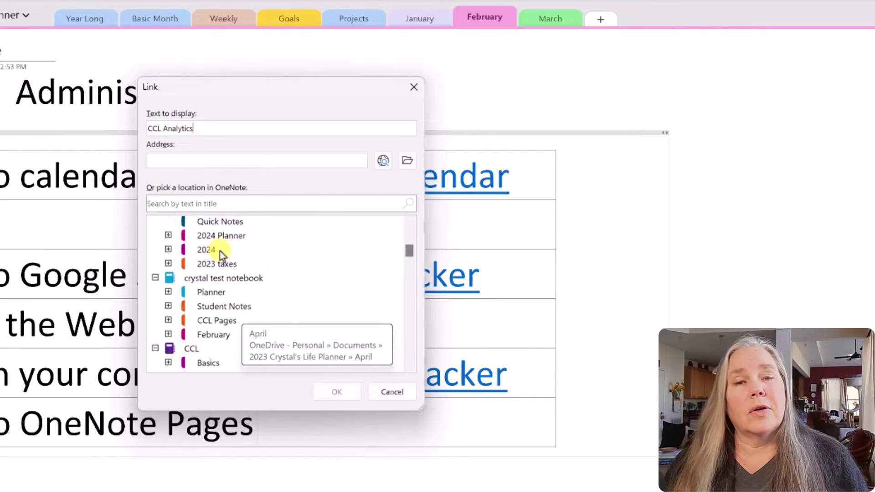
pyautogui.scroll(-1, 220, 251)
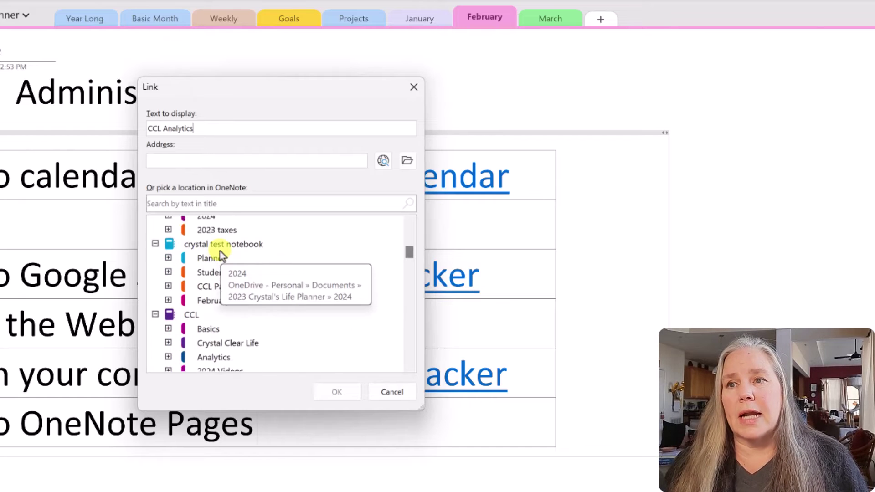
pyautogui.scroll(-1, 220, 251)
pyautogui.scroll(-1, 220, 251)
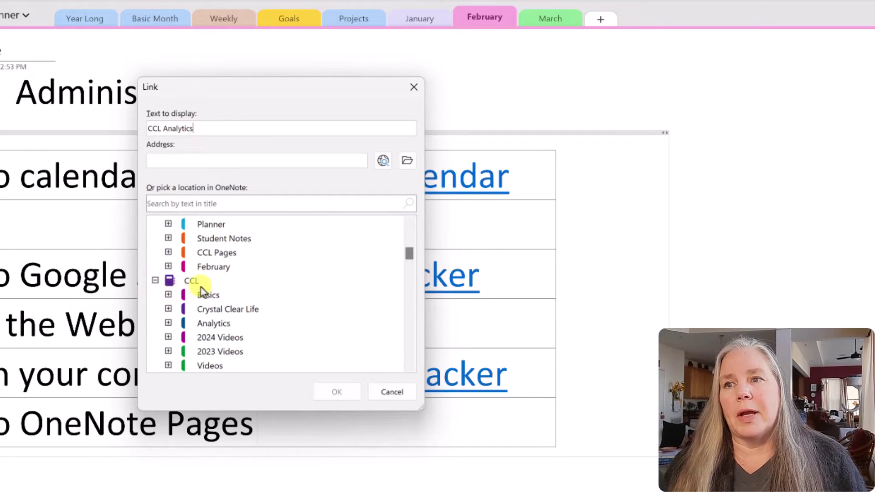
pyautogui.scroll(-1, 202, 290)
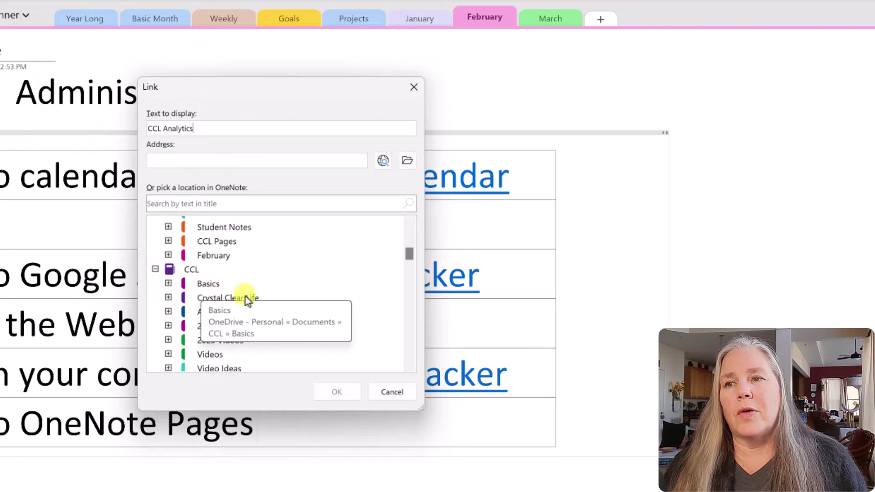
pyautogui.click(169, 312)
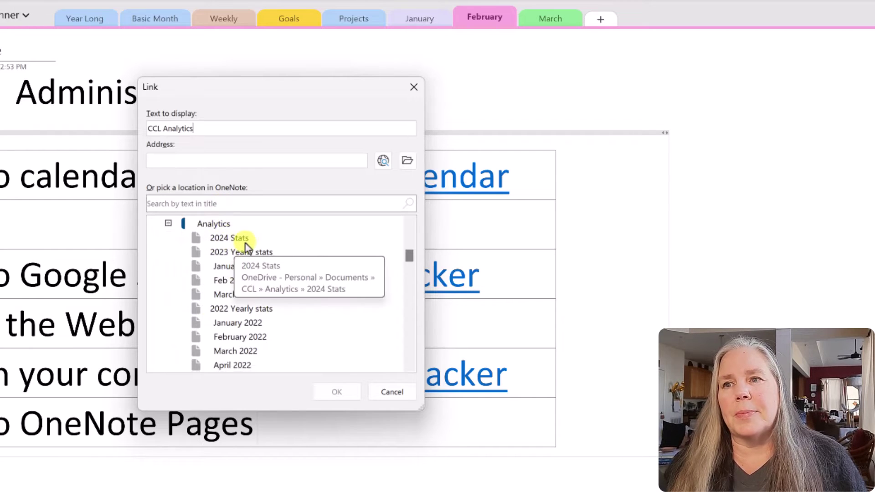
pyautogui.click(220, 241)
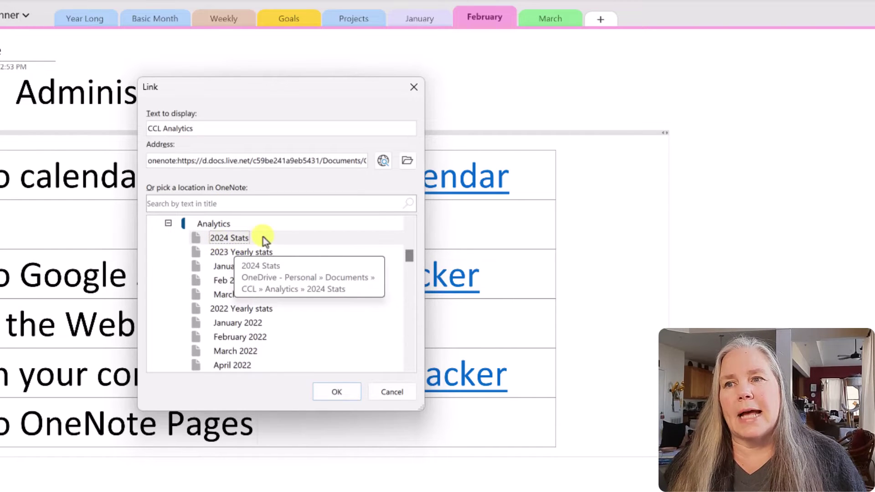
pyautogui.click(338, 393)
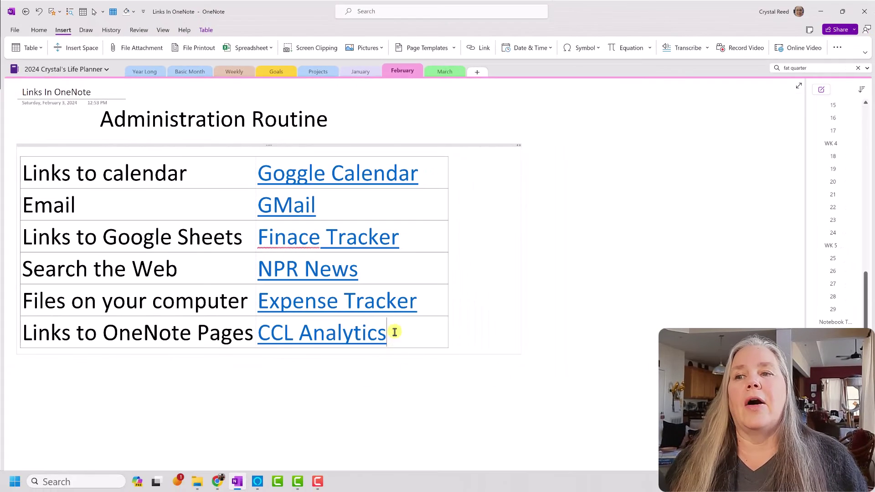
# Step: Test the CCL Analytics link by opening its page, and go back to the Administration Routine page
pyautogui.click(346, 343)
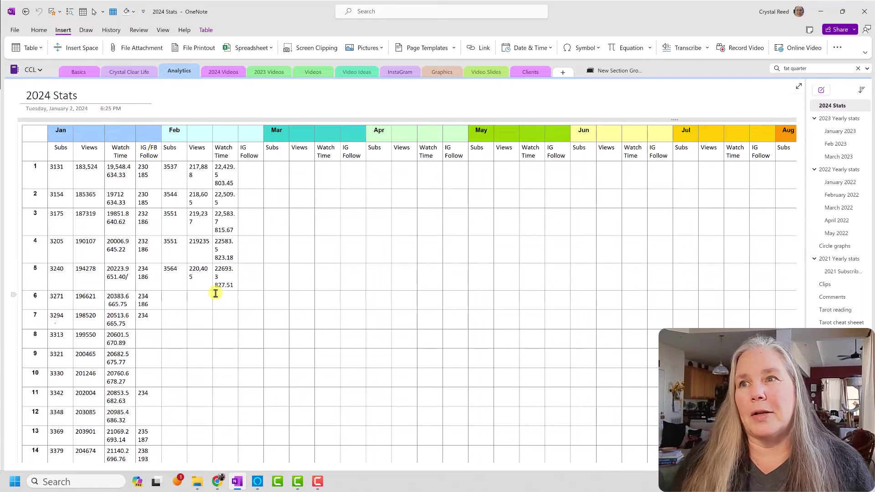
pyautogui.click(26, 12)
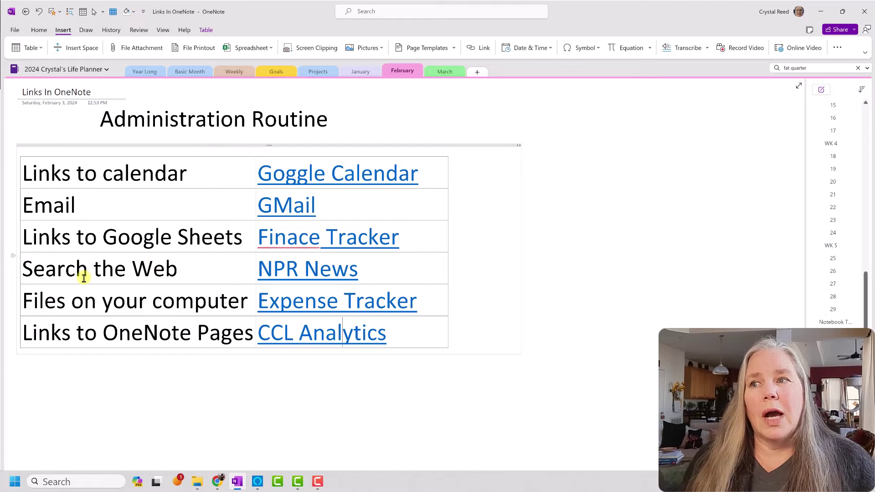
# Step: Copy the second column of the Administration Routine table, from the Google Calendar link down to CCL Analytics
pyautogui.moveTo(408, 332); pyautogui.dragTo(353, 333)
pyautogui.moveTo(332, 306); pyautogui.dragTo(289, 172)
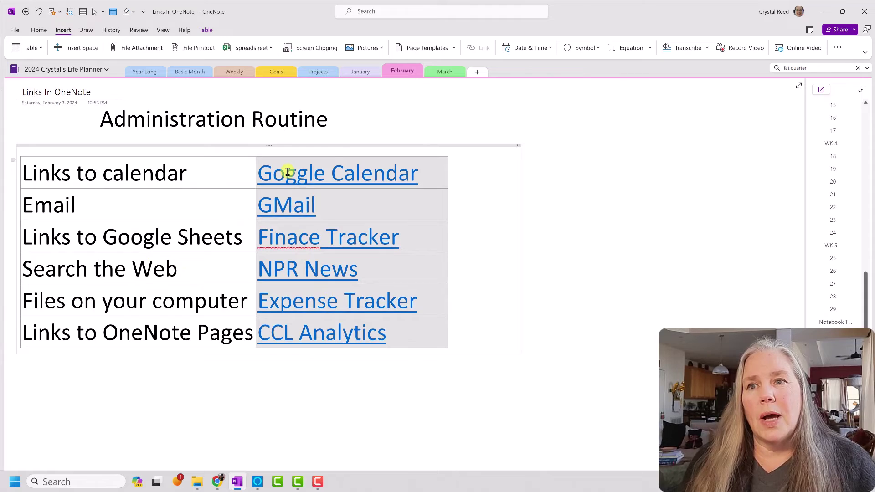
pyautogui.rightClick(288, 175)
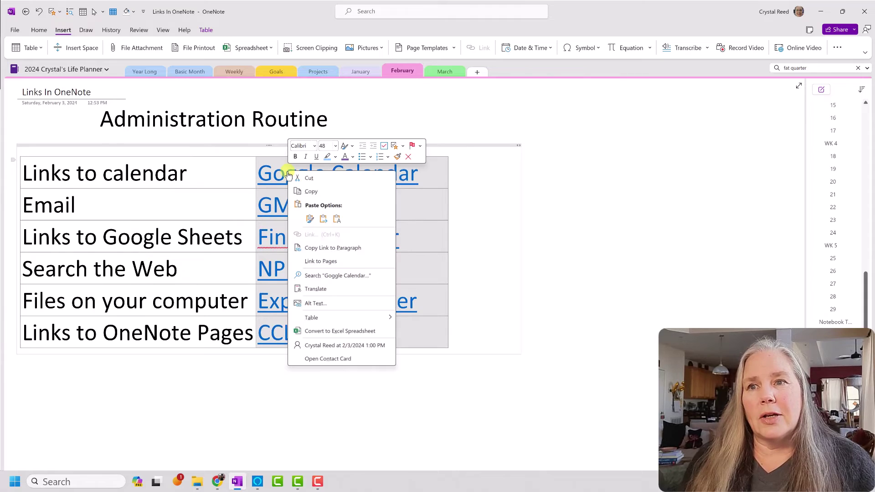
pyautogui.click(312, 192)
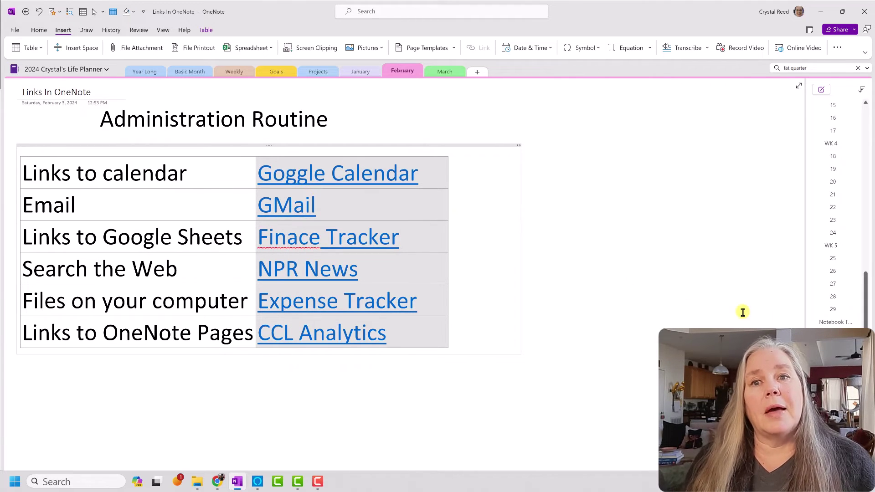
# Step: Paste the copied column of links into the blank area beside the planner on February's WK 5 page
pyautogui.scroll(2, 866, 306)
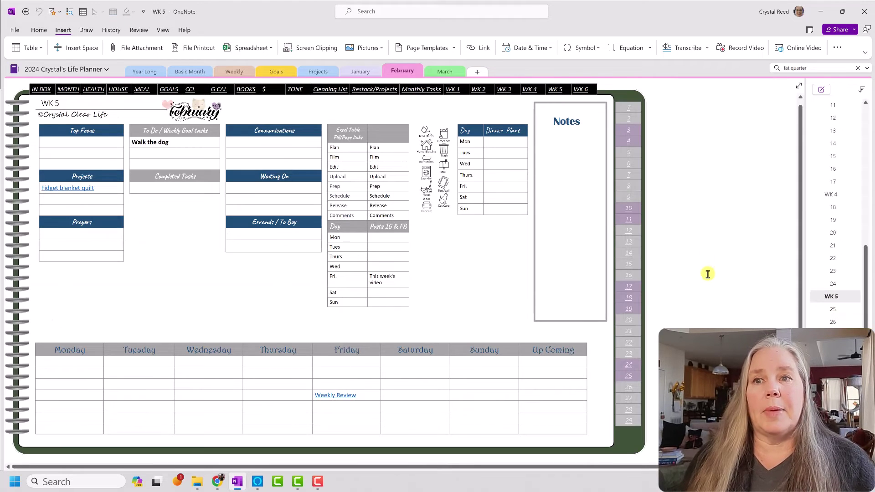
pyautogui.rightClick(680, 154)
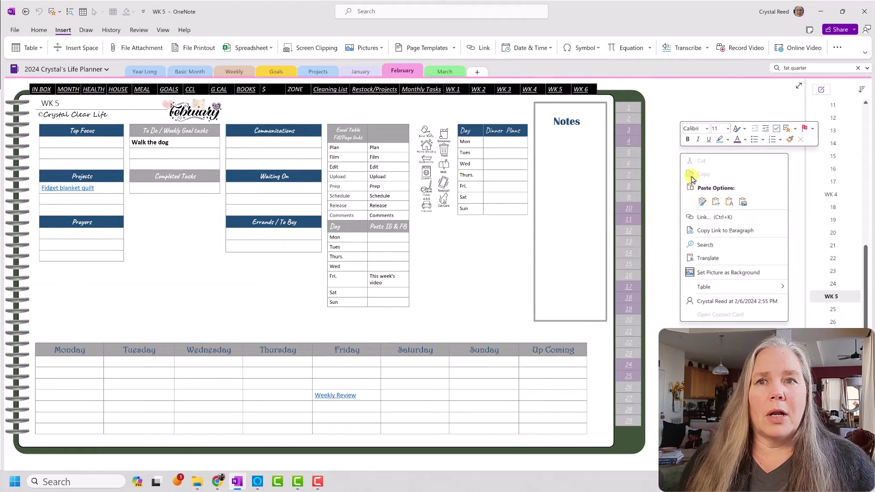
pyautogui.click(705, 201)
# Step: Widen the container of the pasted links and move it up beside the planner's numbered date strip
pyautogui.scroll(5, 649, 270)
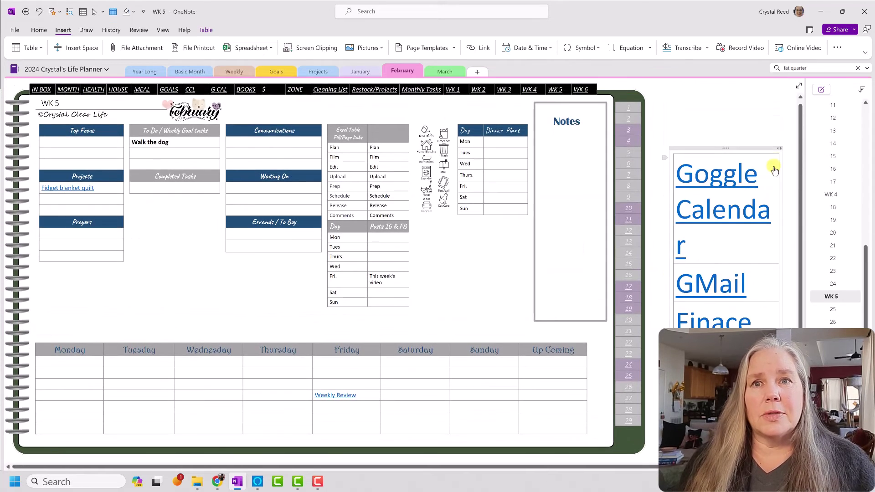
pyautogui.moveTo(780, 146); pyautogui.dragTo(820, 147)
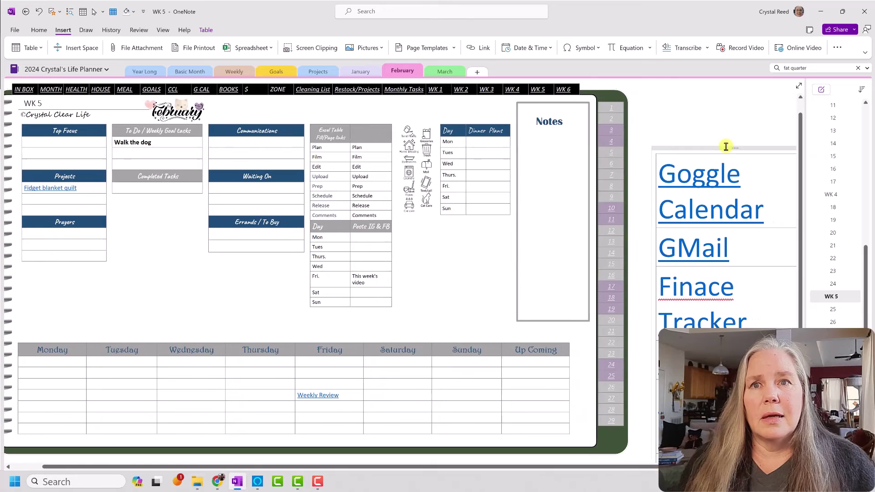
pyautogui.moveTo(726, 146); pyautogui.dragTo(704, 109)
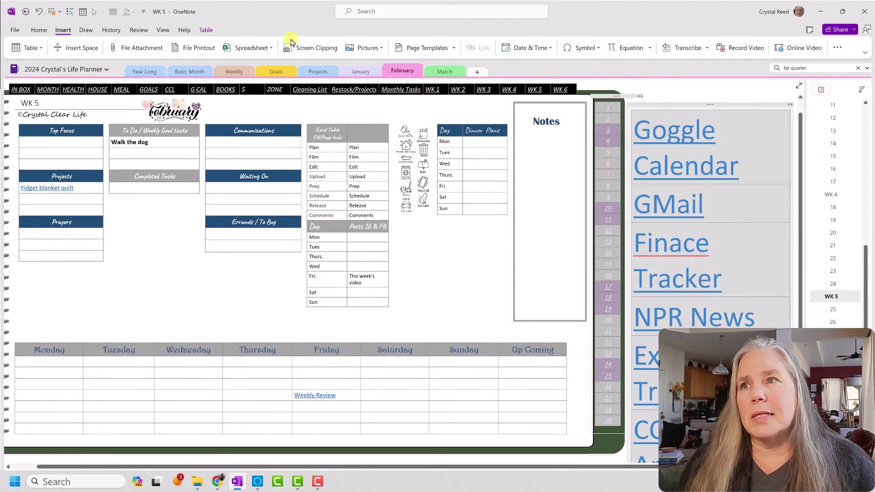
# Step: Set the font size of the pasted links to 12
pyautogui.click(40, 30)
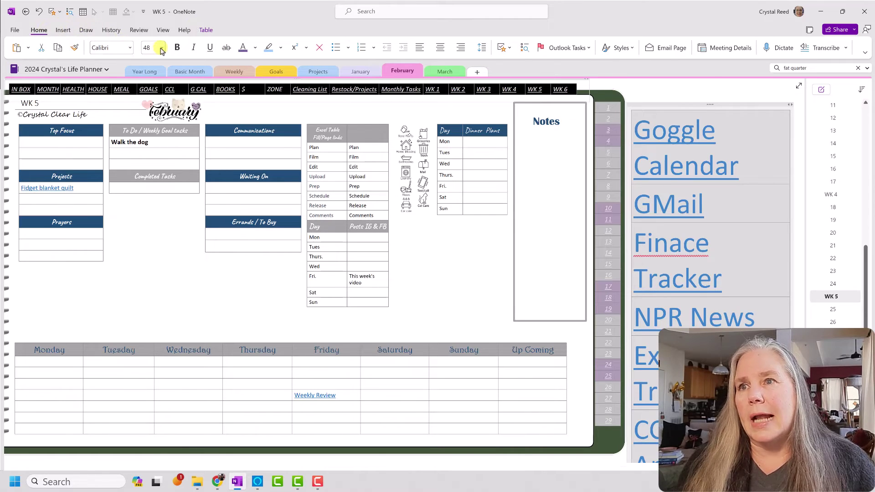
pyautogui.click(161, 48)
pyautogui.click(147, 139)
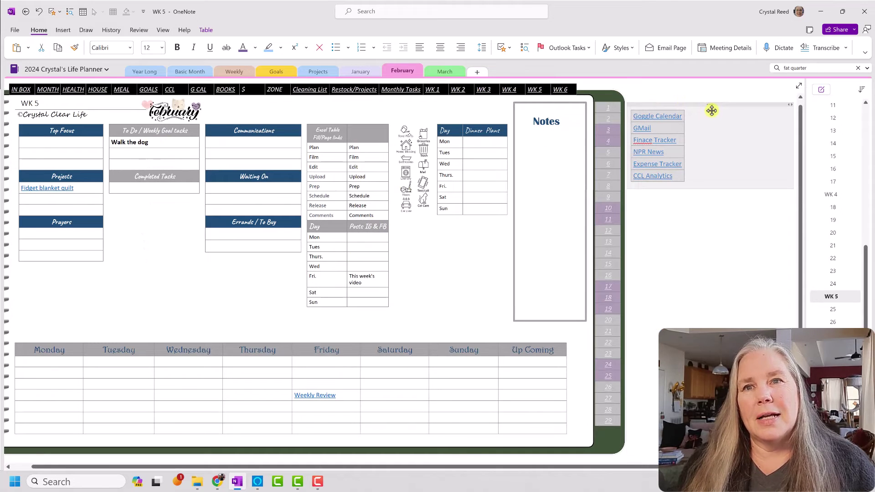
# Step: Narrow the links container to fit its table and move it below the Completed Tasks box
pyautogui.moveTo(790, 105); pyautogui.dragTo(143, 197)
pyautogui.press('alt')
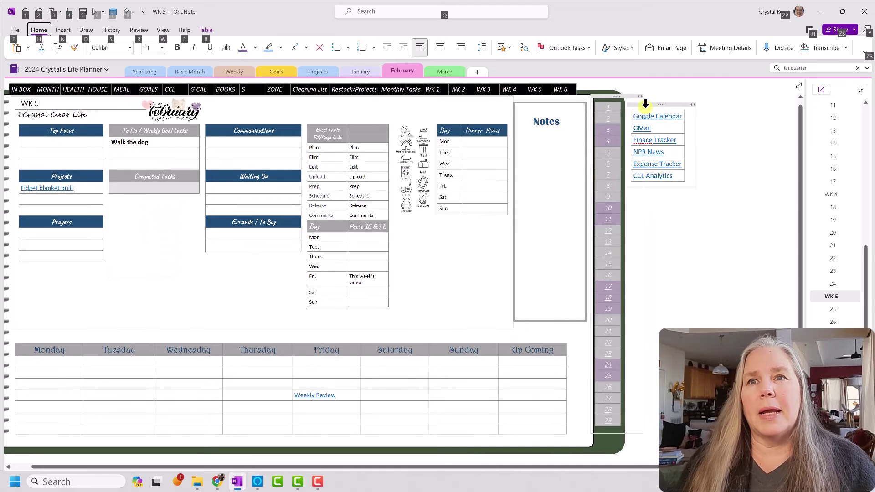
pyautogui.moveTo(660, 105); pyautogui.dragTo(138, 202)
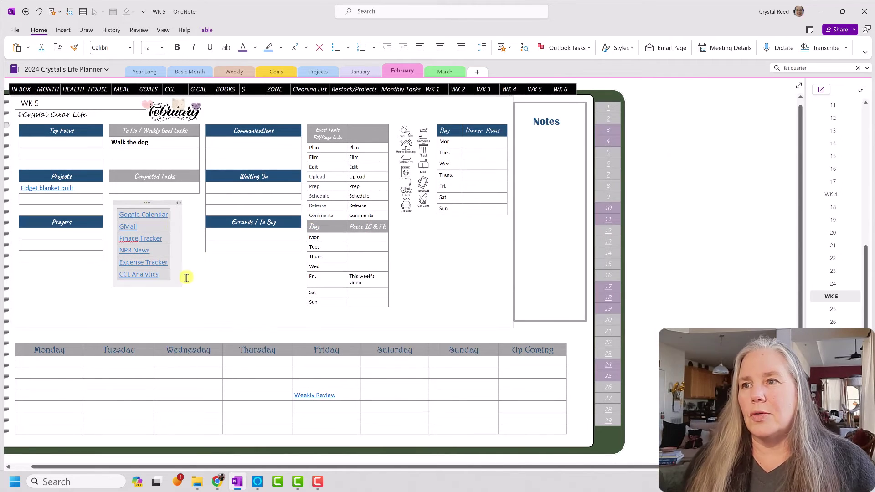
pyautogui.click(206, 296)
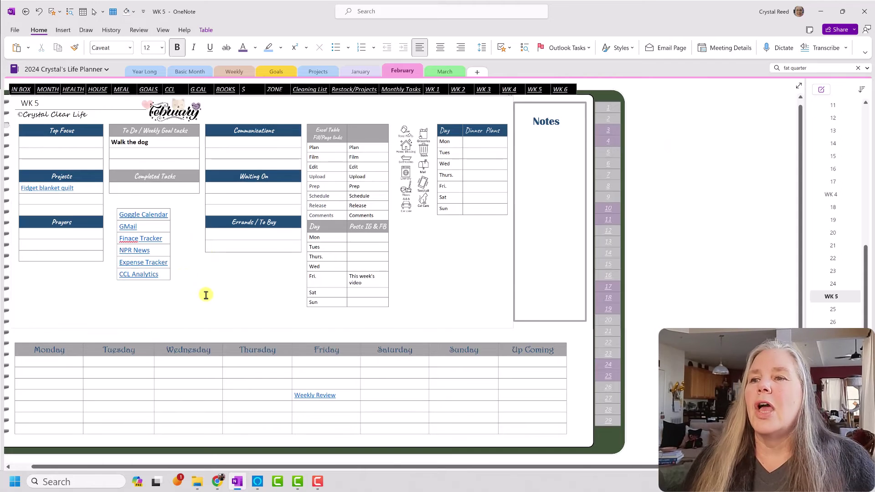
# Step: Correct the display text of the misspelled Finace Tracker link on the WK 5 page to "Finance Tracker"
pyautogui.rightClick(142, 245)
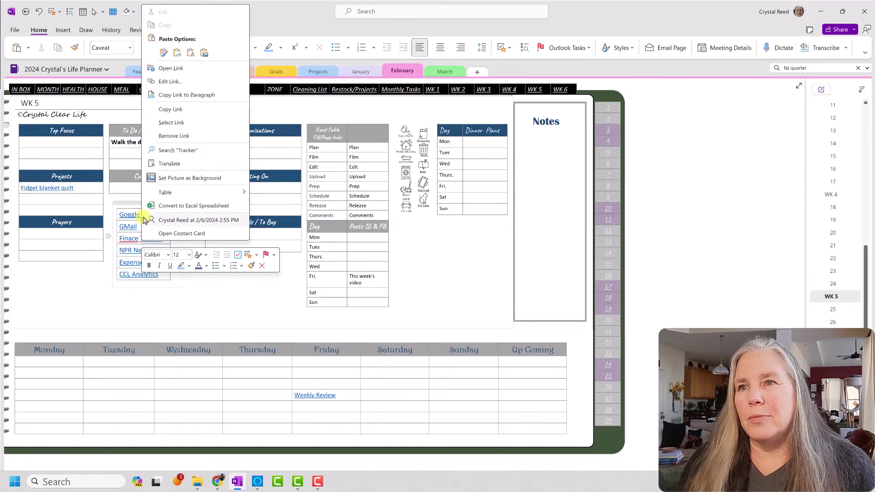
pyautogui.click(180, 82)
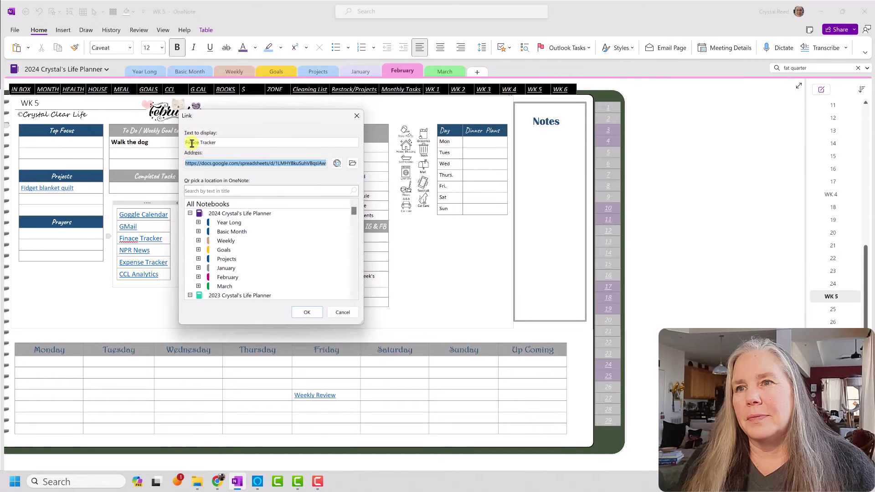
pyautogui.click(196, 143)
pyautogui.write('n')
pyautogui.click(306, 312)
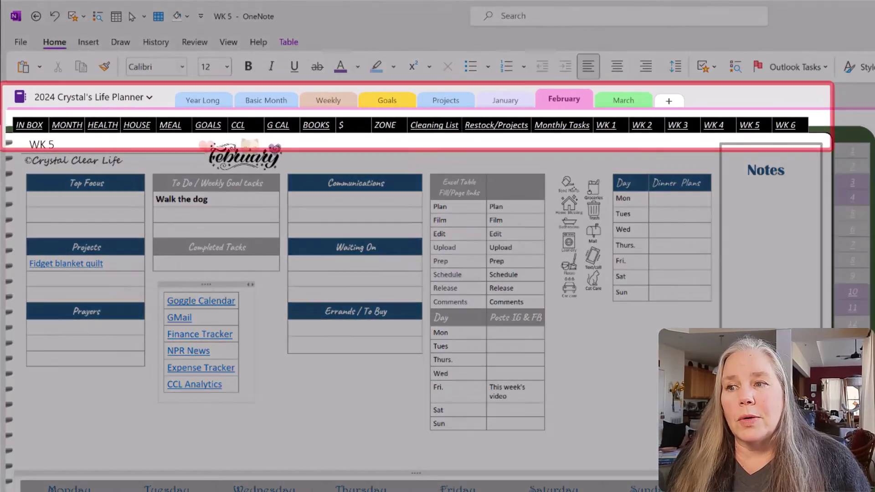
# Step: Examine the IN BOX link in the planner's navigation row at the head of the WK 5 page
pyautogui.hscroll(-2, 86, 231)
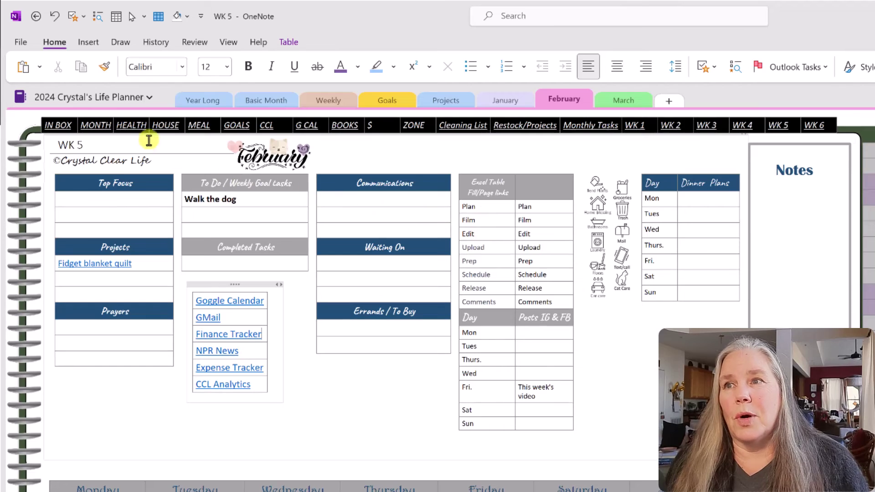
pyautogui.click(64, 133)
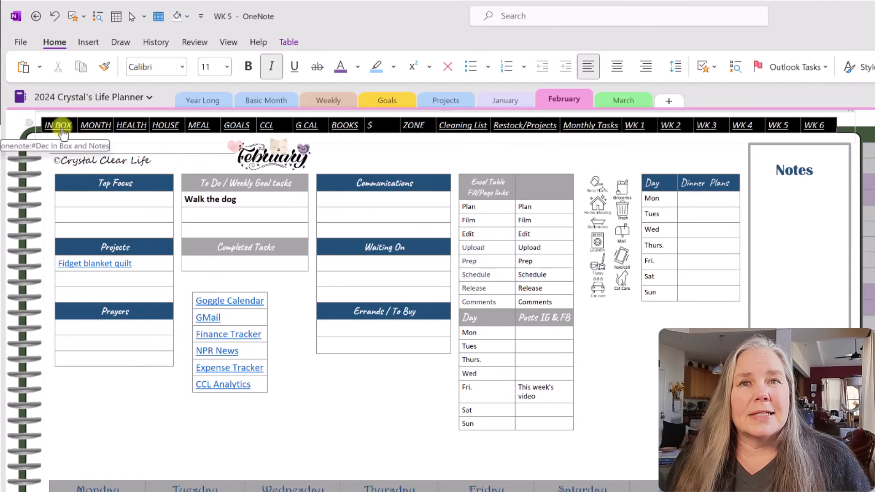